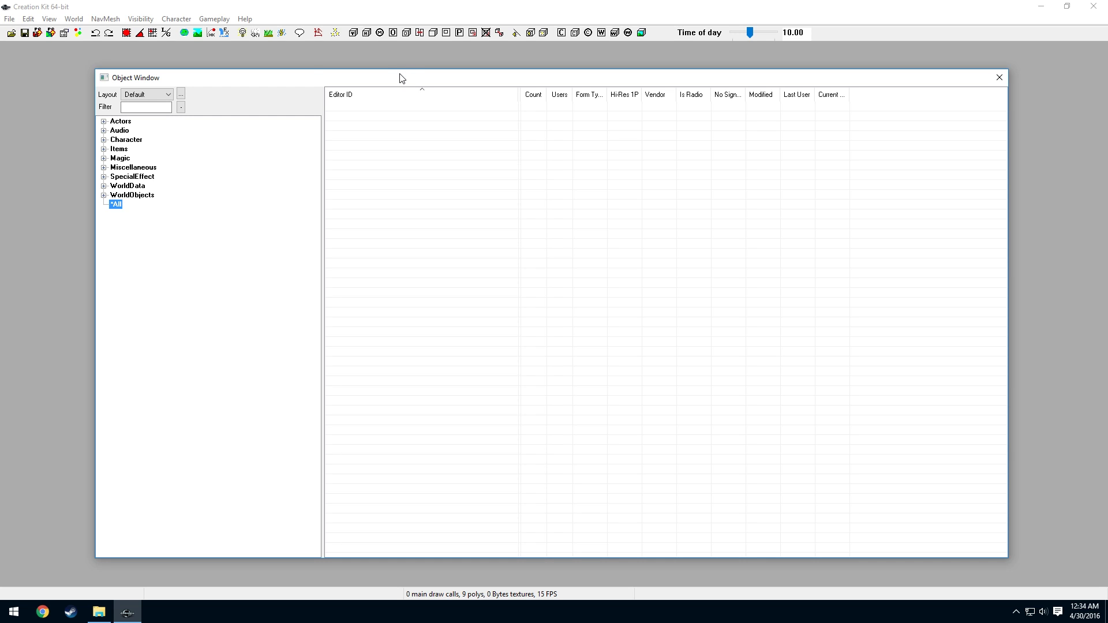
Save the work as a new plugin named test.esp.
click(36, 34)
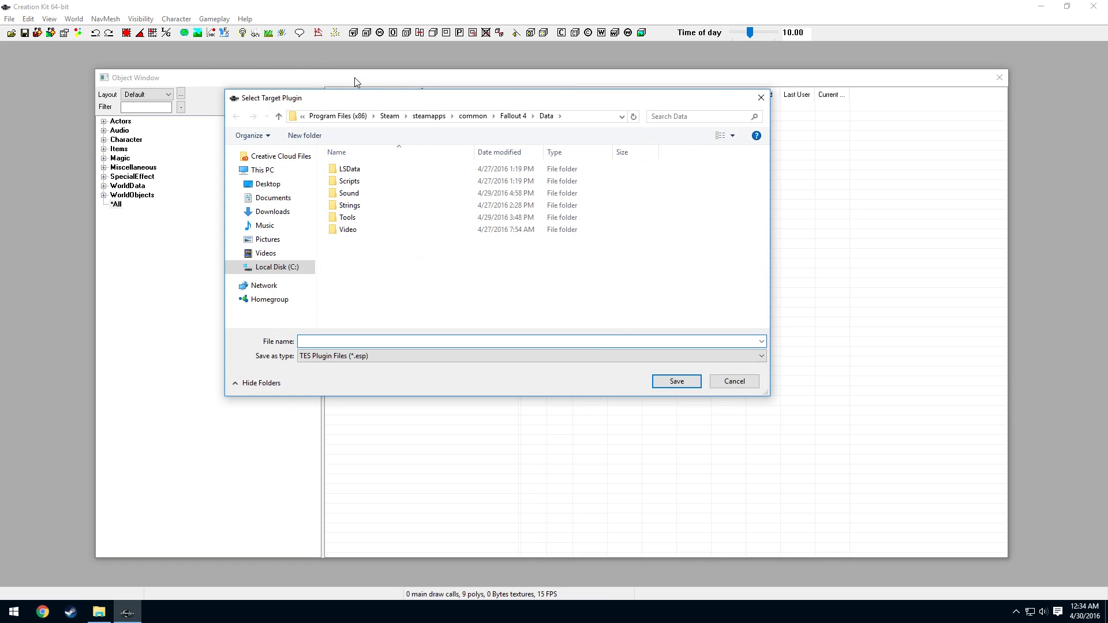
drag(377, 106, 386, 123)
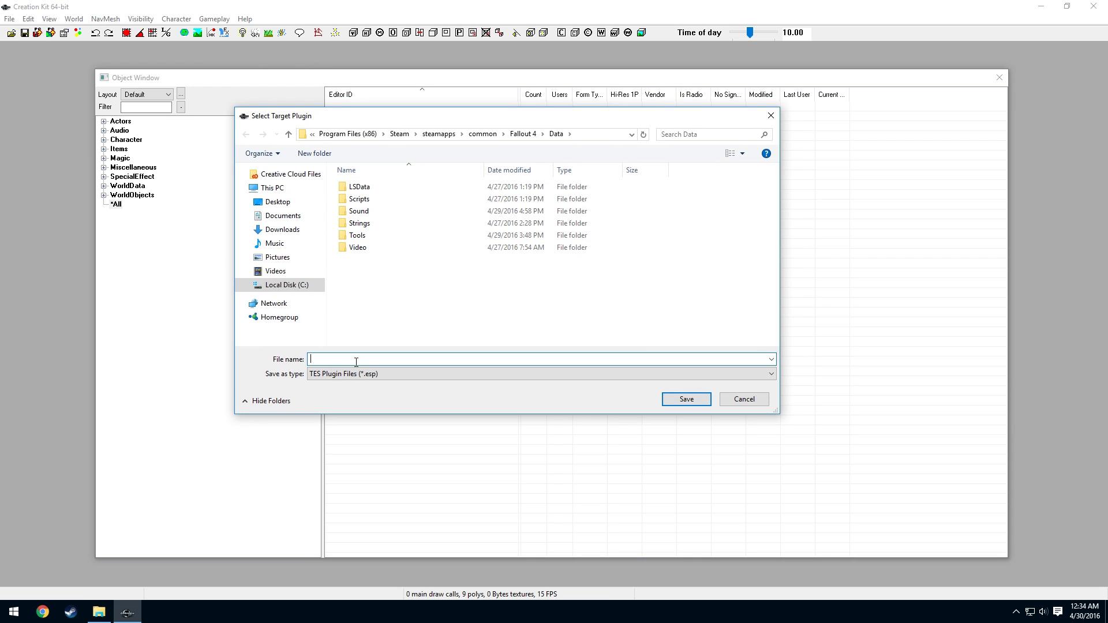
text(test)
click(687, 399)
In Data, load test.esp as the active file with Fallout4.esm as its master.
click(11, 32)
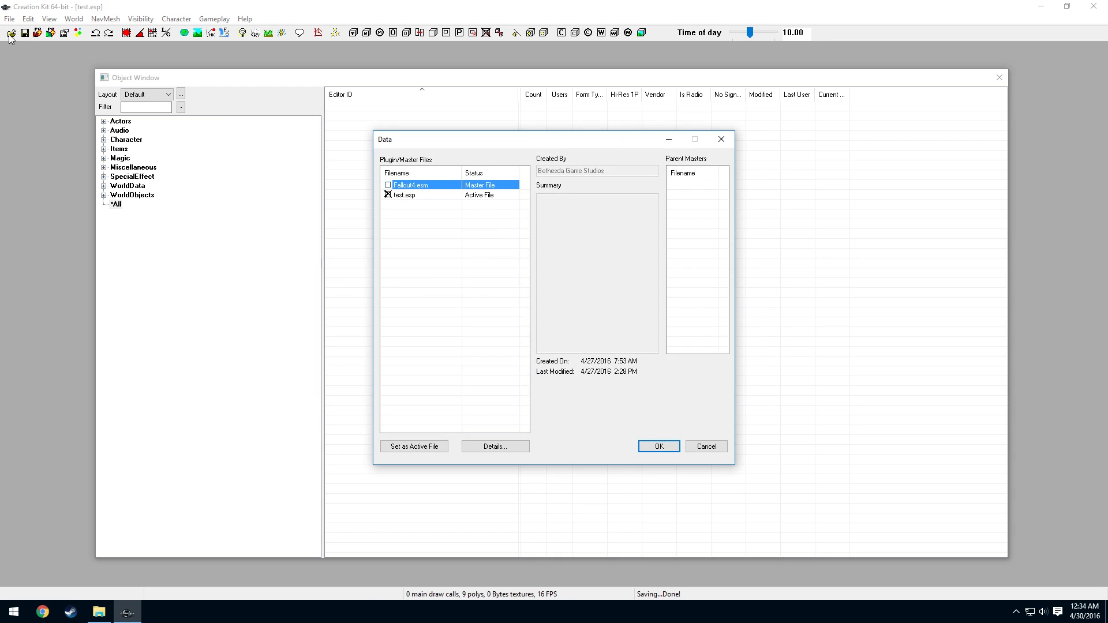
mouse_move(446, 146)
mouse_down()
mouse_move(454, 149)
mouse_move(433, 141)
mouse_up()
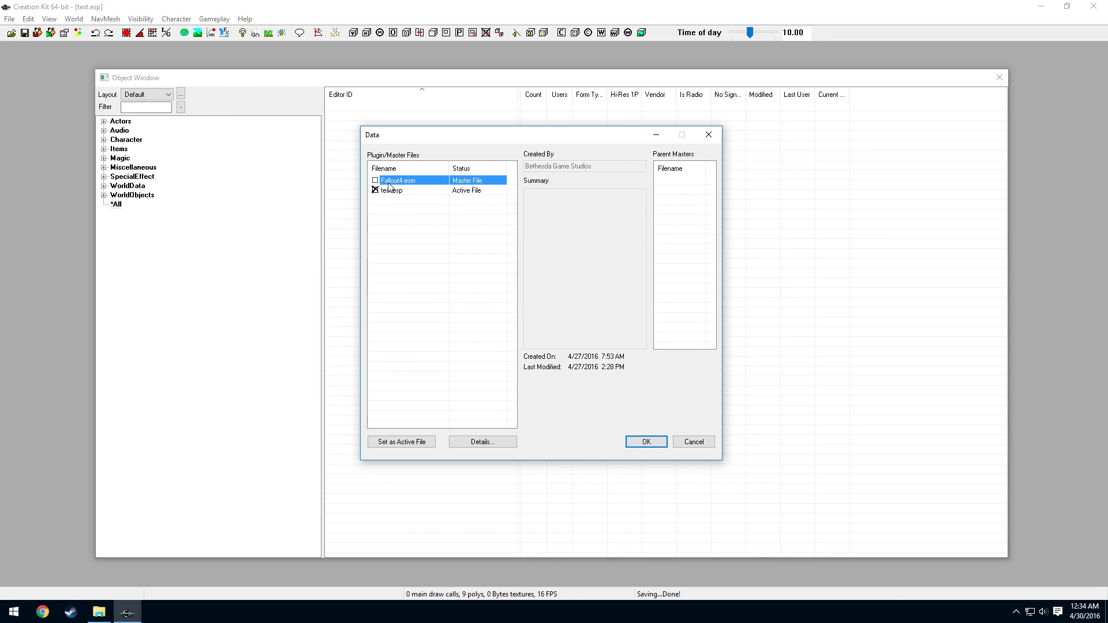
click(375, 180)
click(397, 191)
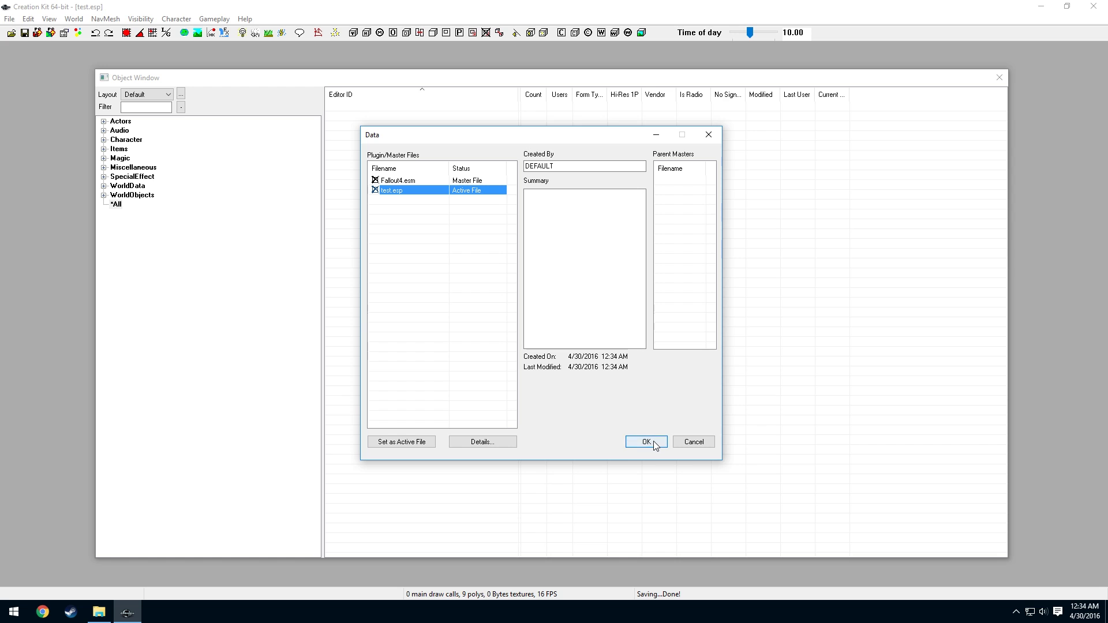
click(645, 442)
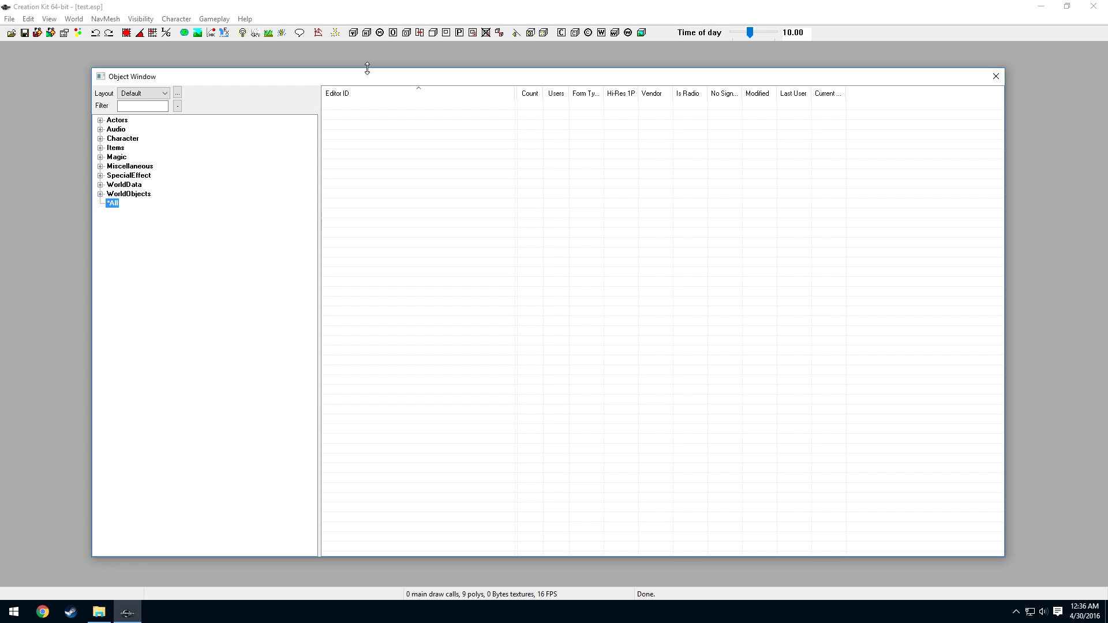
From the Actors > Actor list, create a new blank Actor record.
click(100, 121)
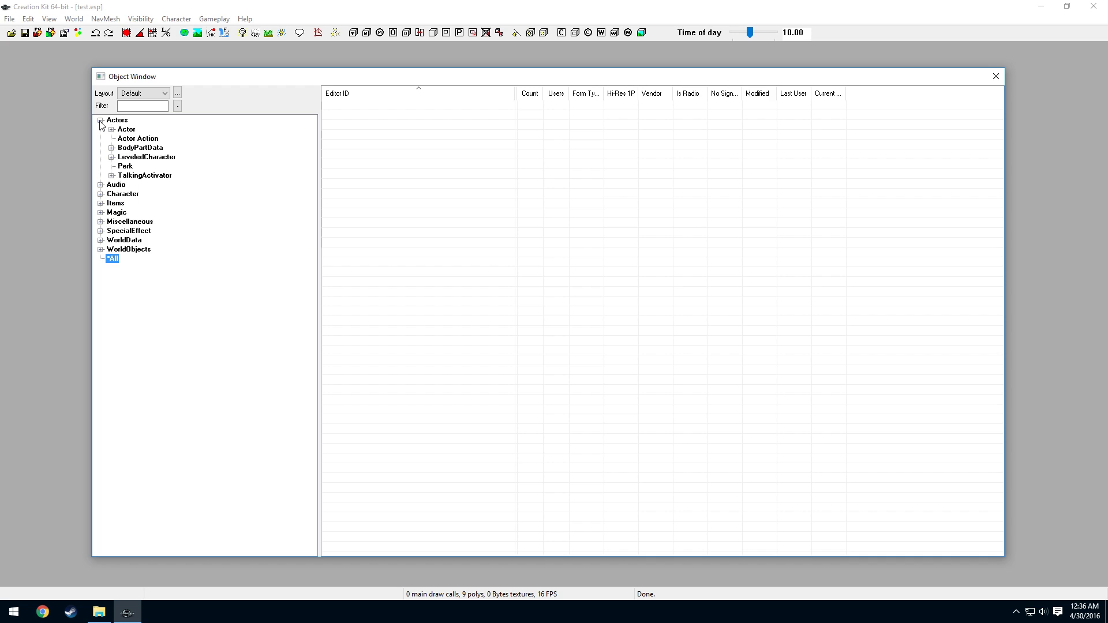
click(127, 130)
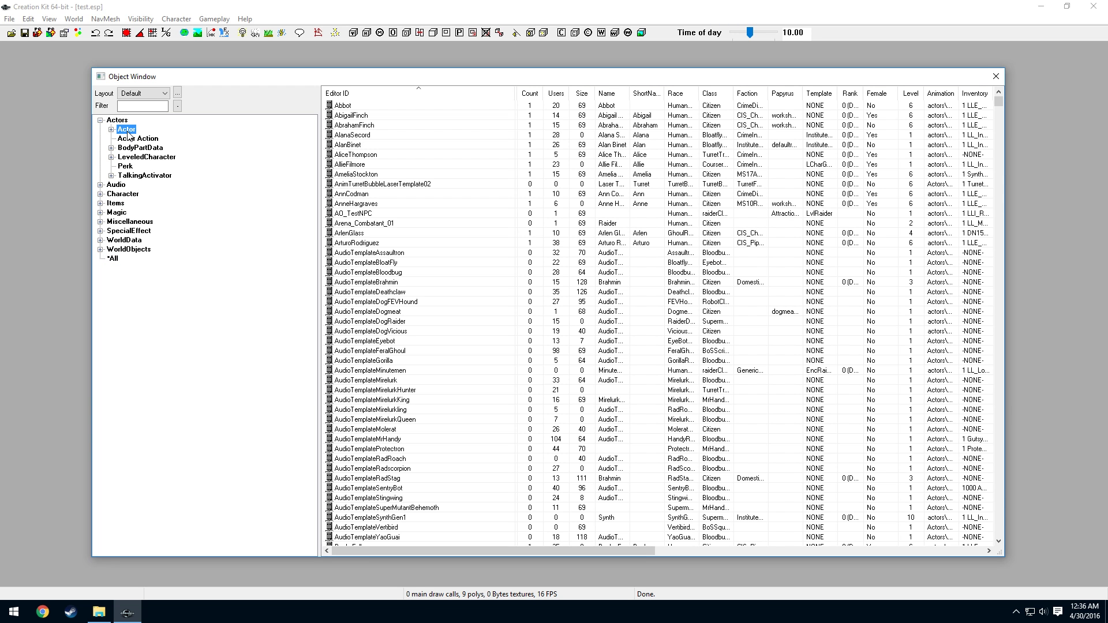
click(359, 106)
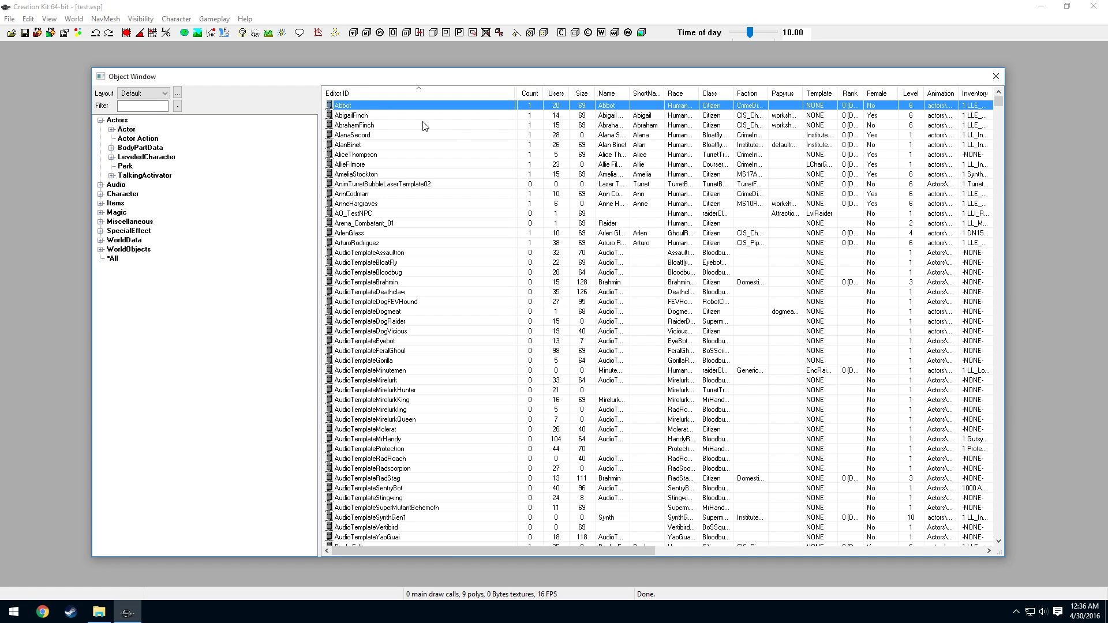
right_click(377, 109)
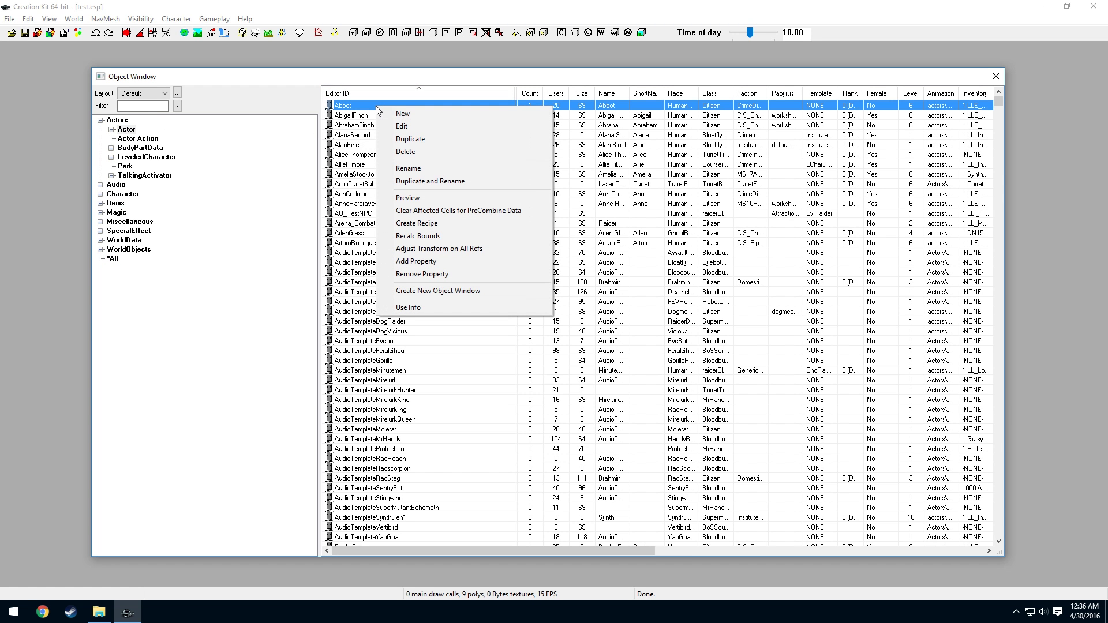
click(413, 114)
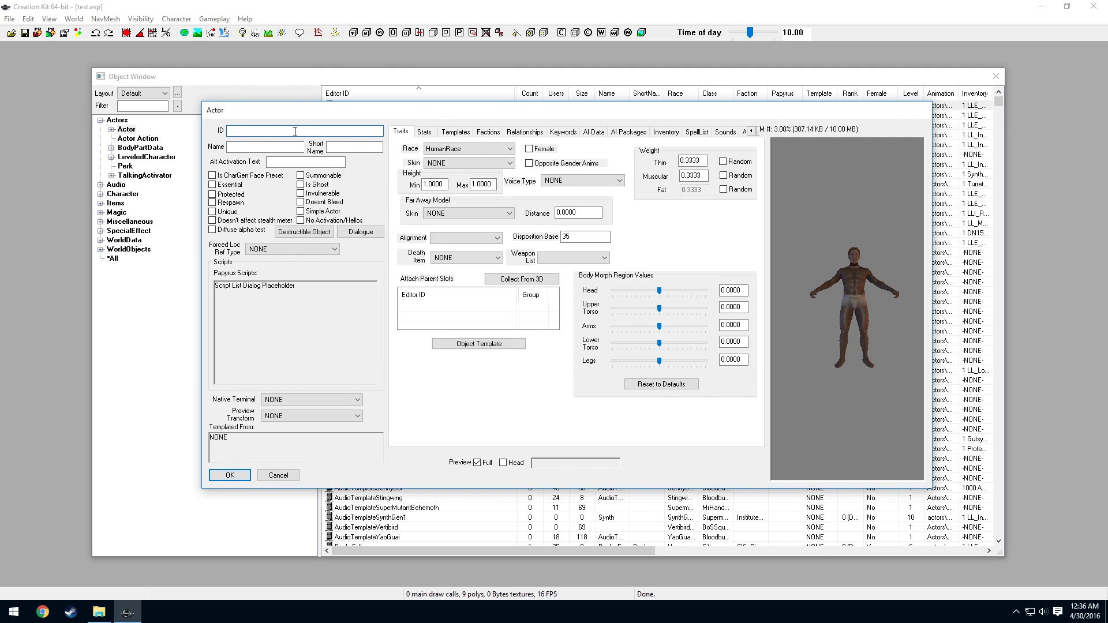
Give the actor ID 000TestActor, Name NPC, Short Name NPC, mark it Unique, and save.
text(000)
text(TR)
text(stActor)
click(250, 150)
text(NPC)
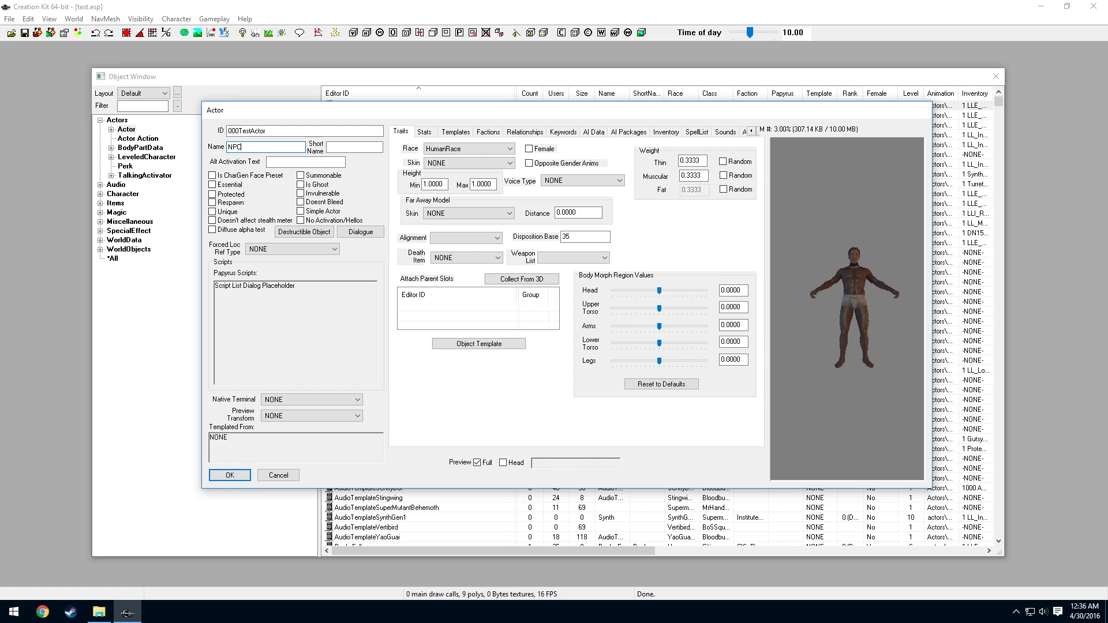
click(377, 147)
text(NPC)
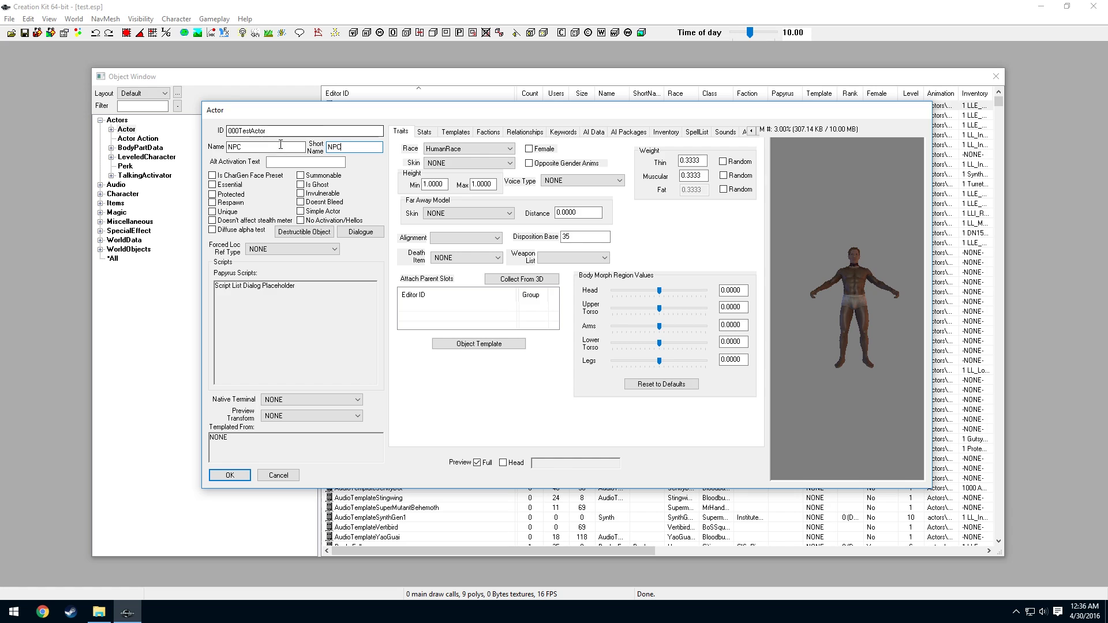
click(221, 213)
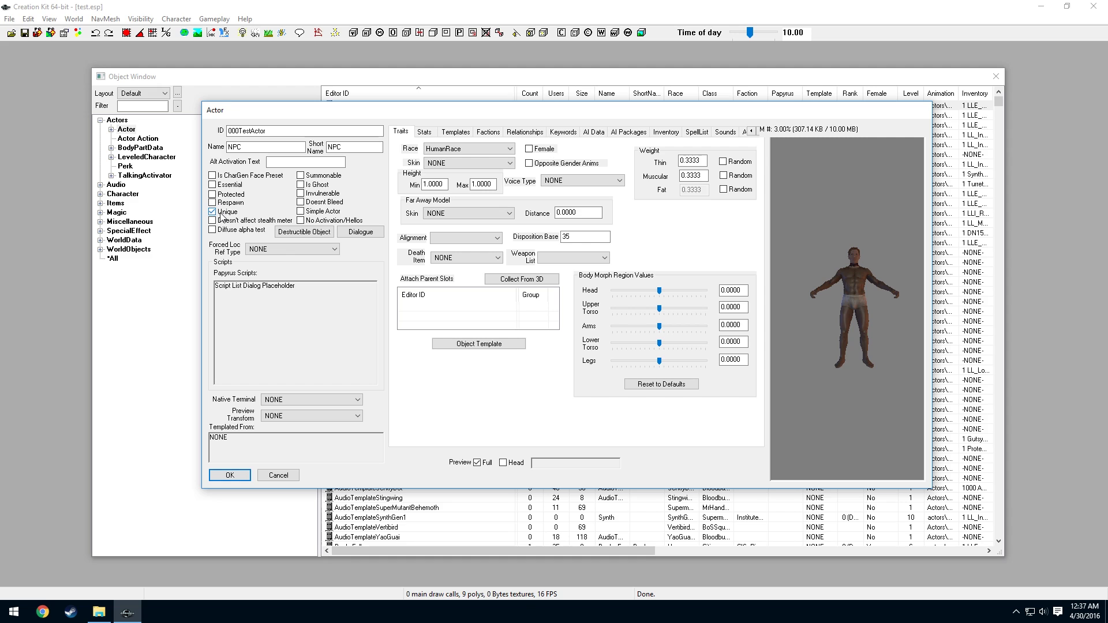
click(230, 476)
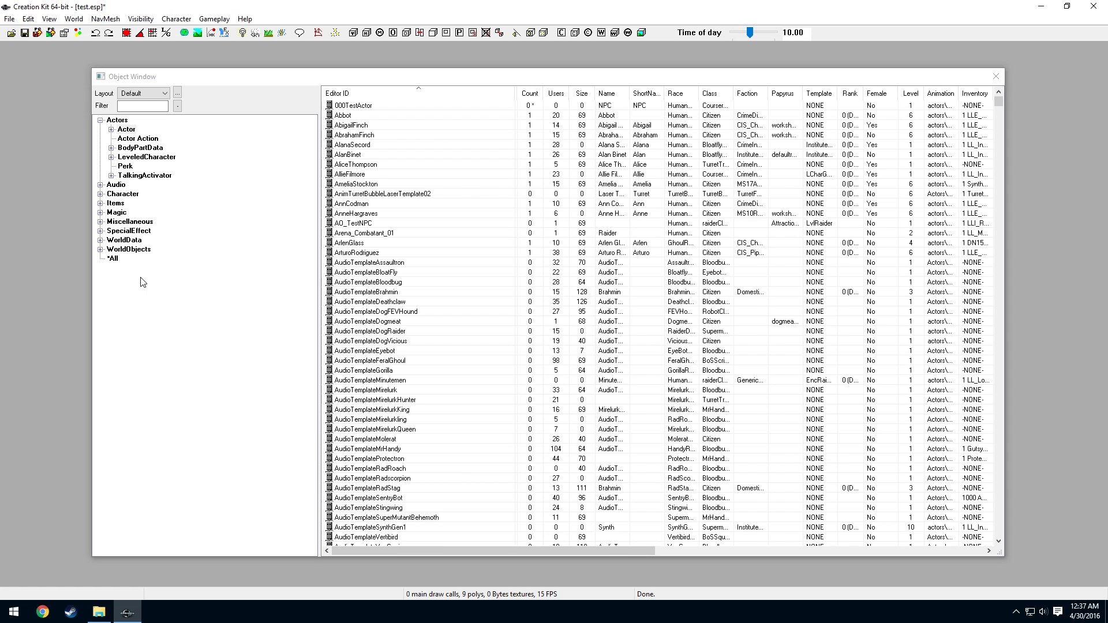
Create VoiceType 000TestVoiceType under Character, then return to the Actor list.
click(100, 194)
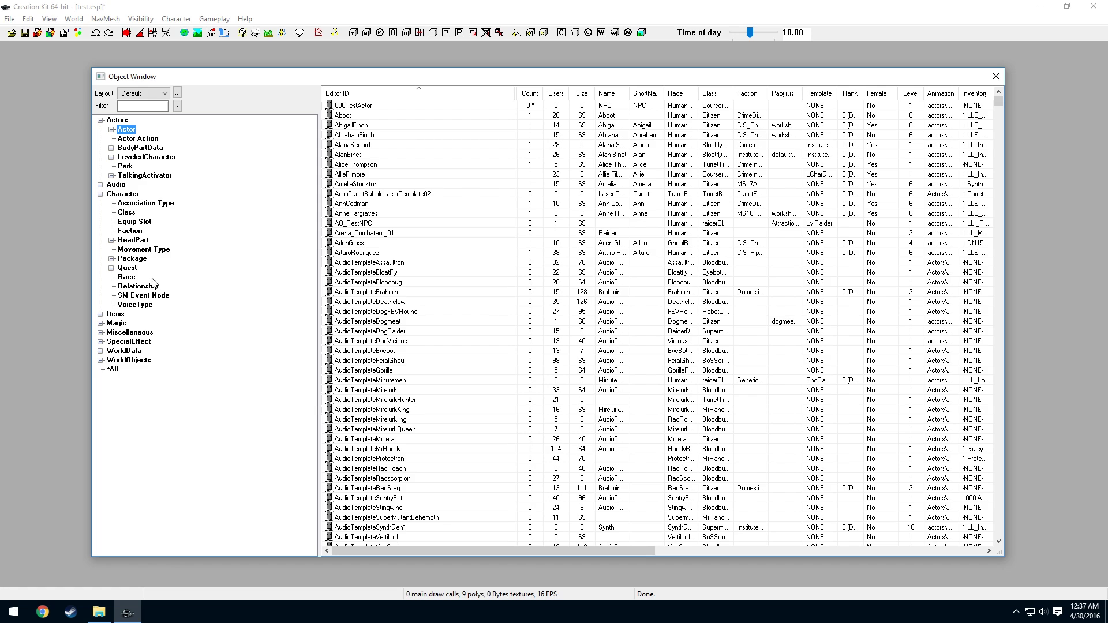
click(137, 306)
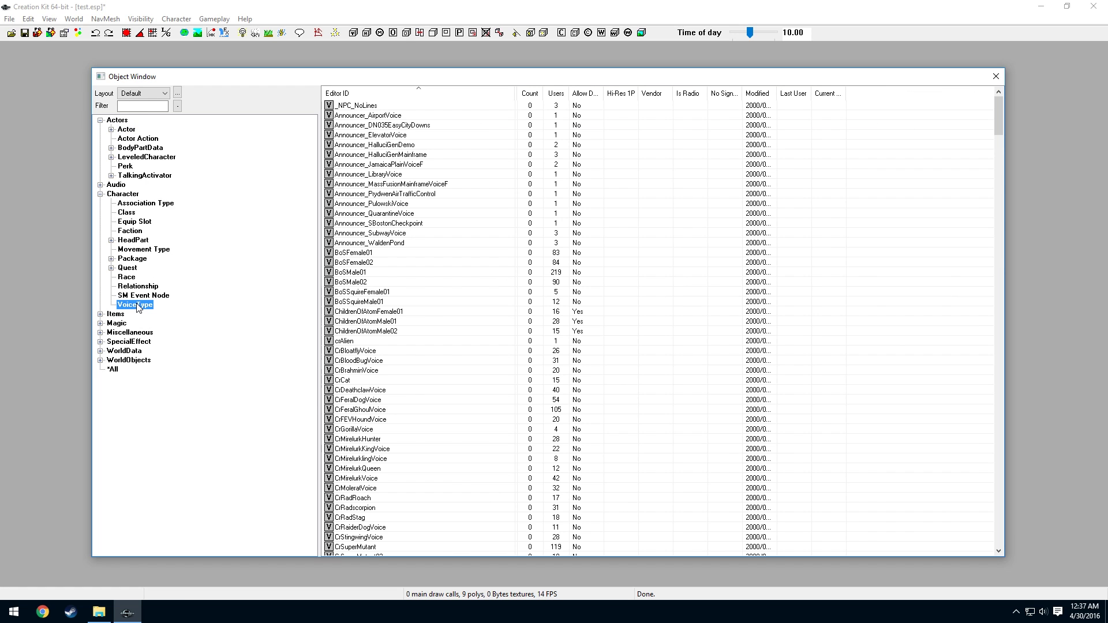
right_click(368, 106)
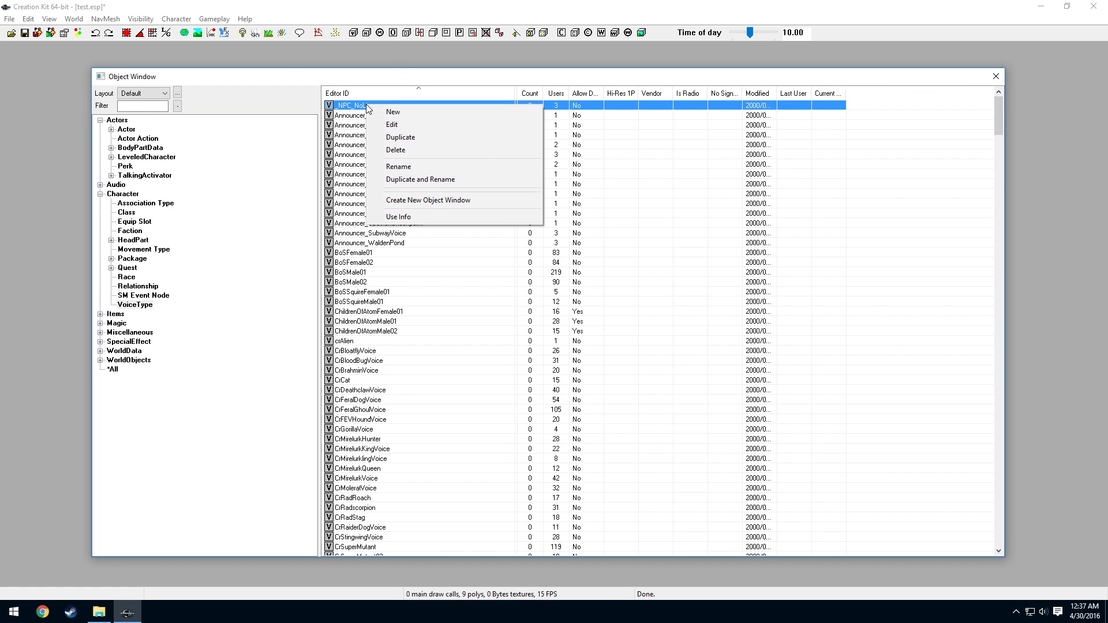
click(403, 112)
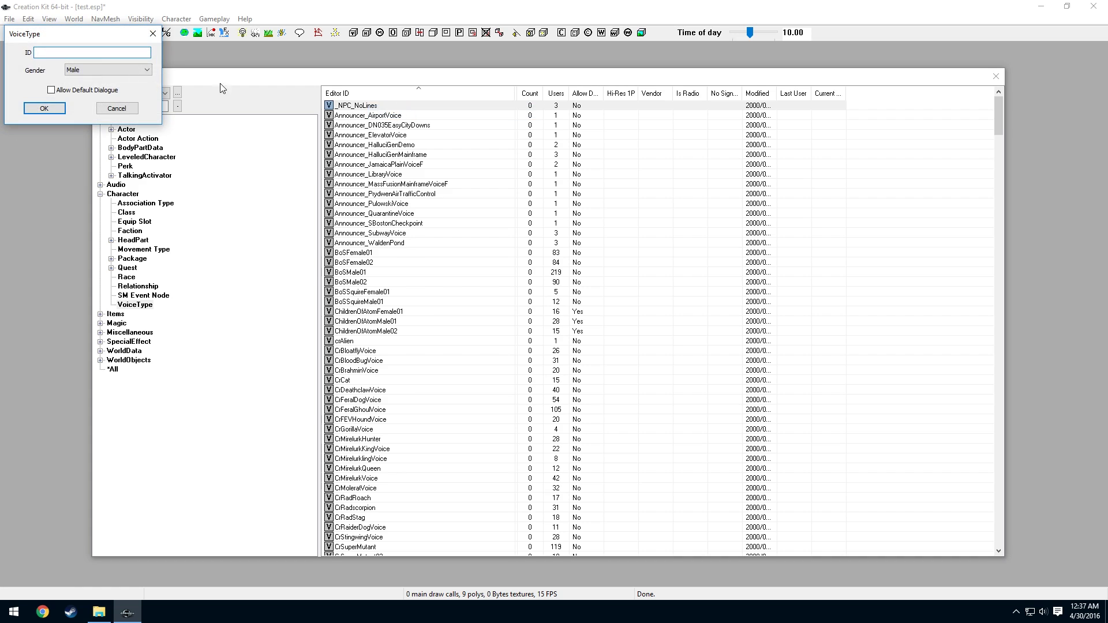
drag(80, 33, 200, 169)
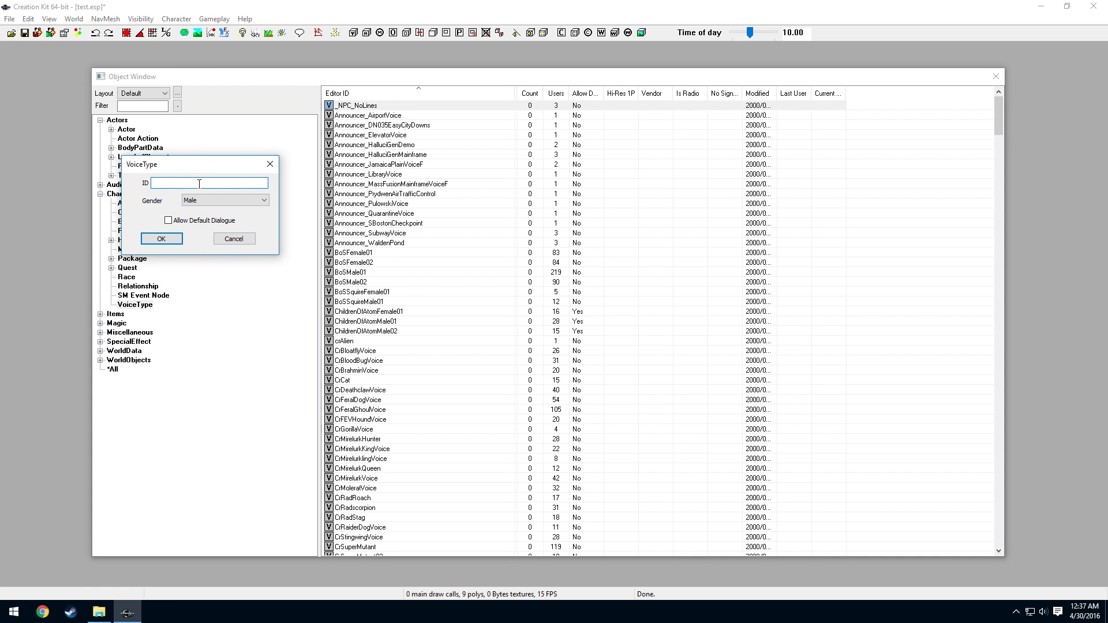
text(000TestVoiceType)
click(164, 239)
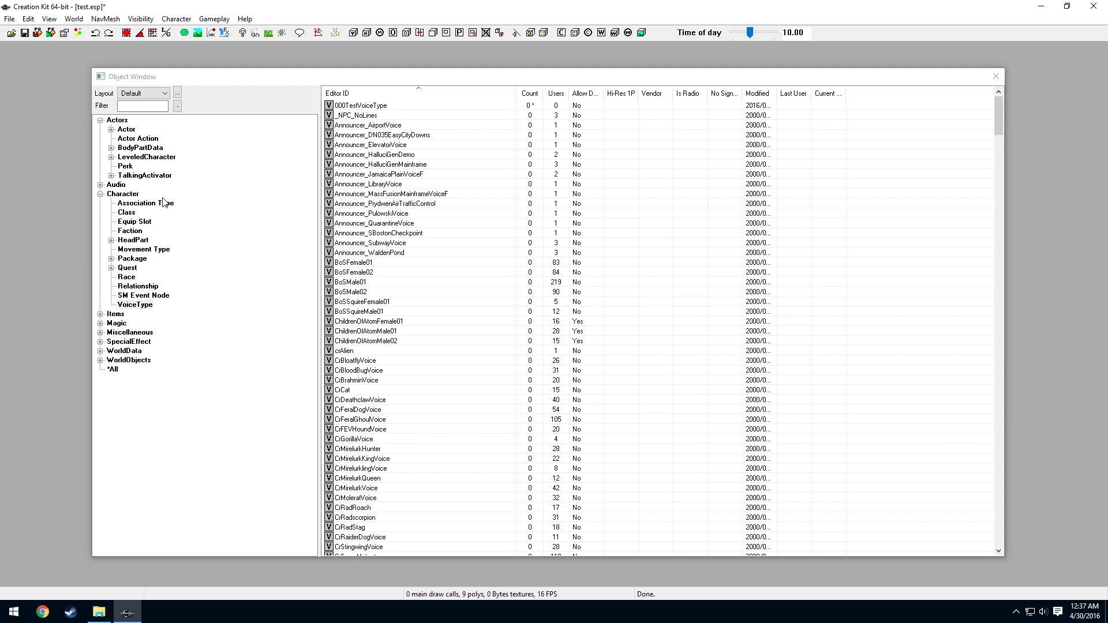
click(126, 130)
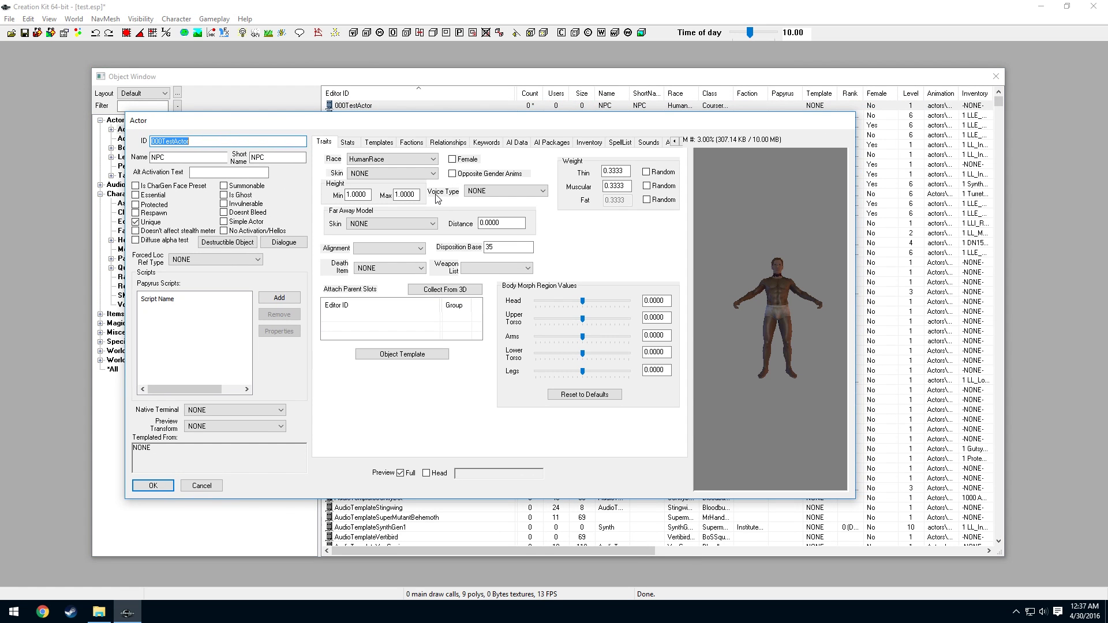
Set 000TestActor's Voice Type dropdown to 000TestVoiceType and save the actor.
click(501, 190)
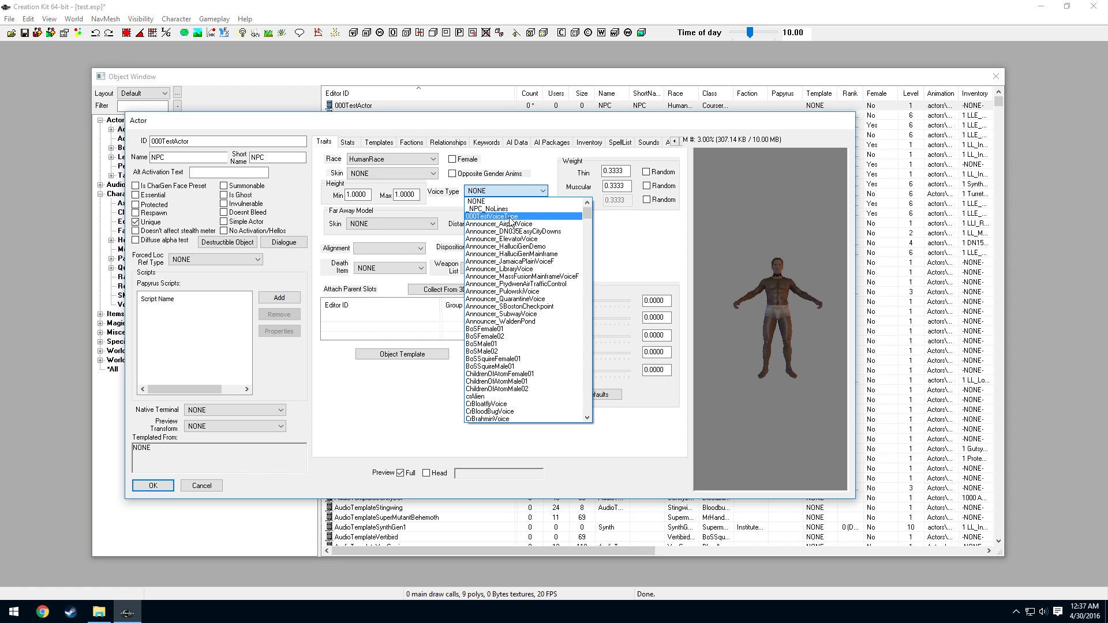
click(511, 220)
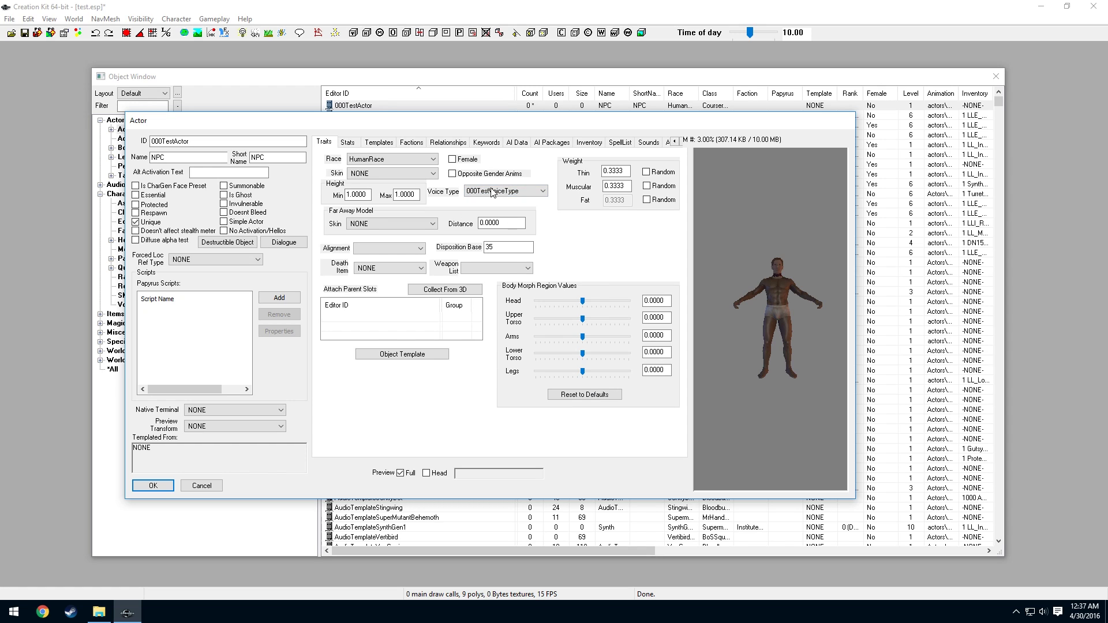
click(153, 487)
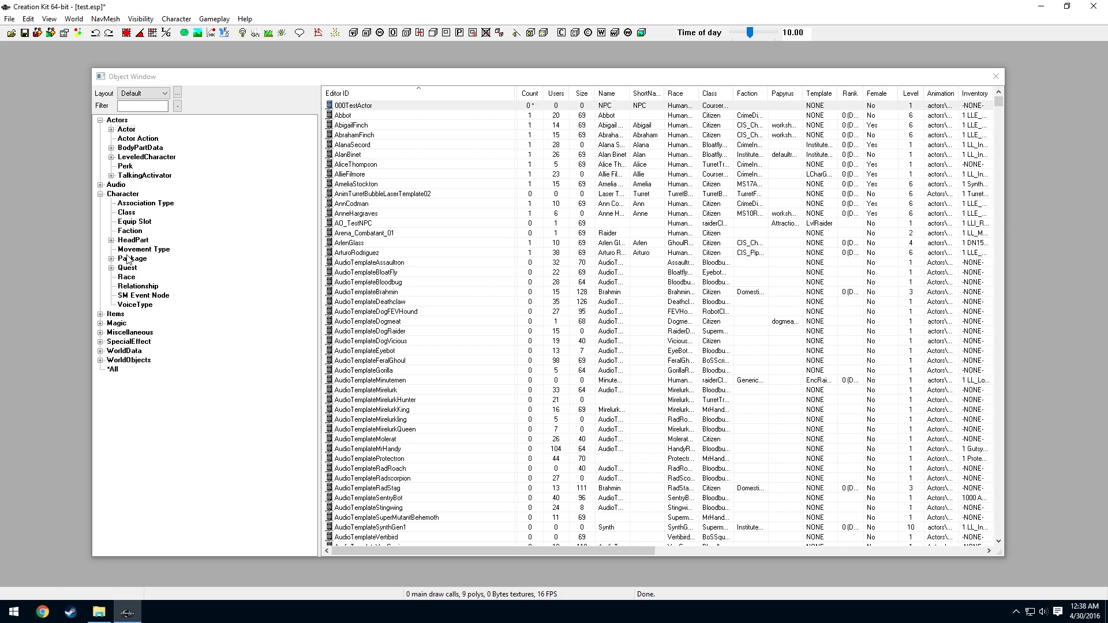
From the Quest list, create quest 000TestQuest with Priority 20 and save it.
click(137, 202)
click(127, 268)
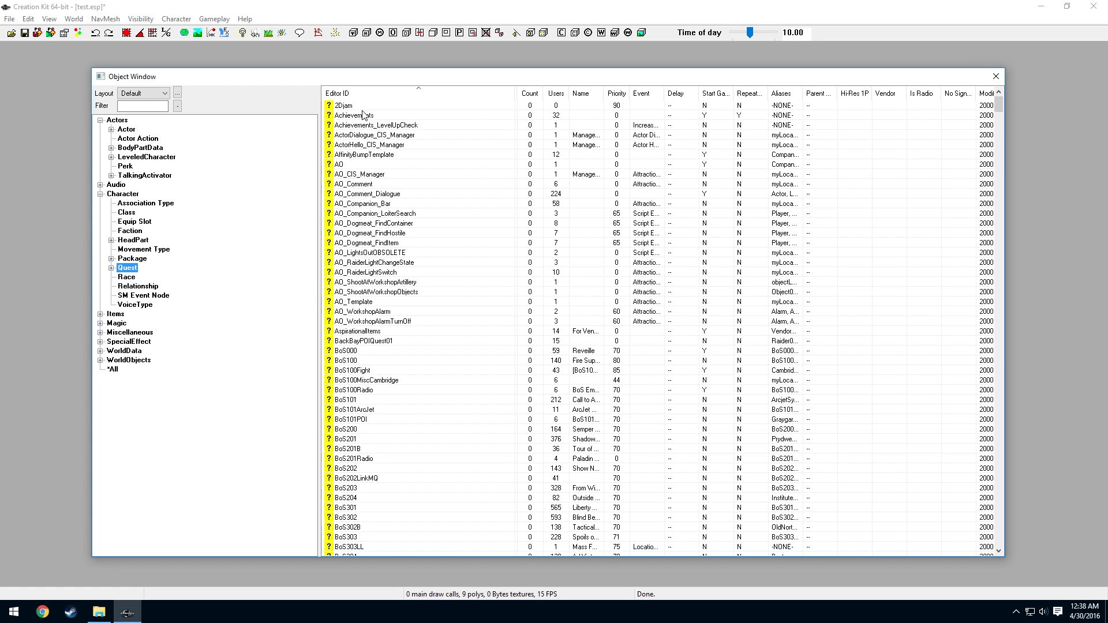
right_click(385, 106)
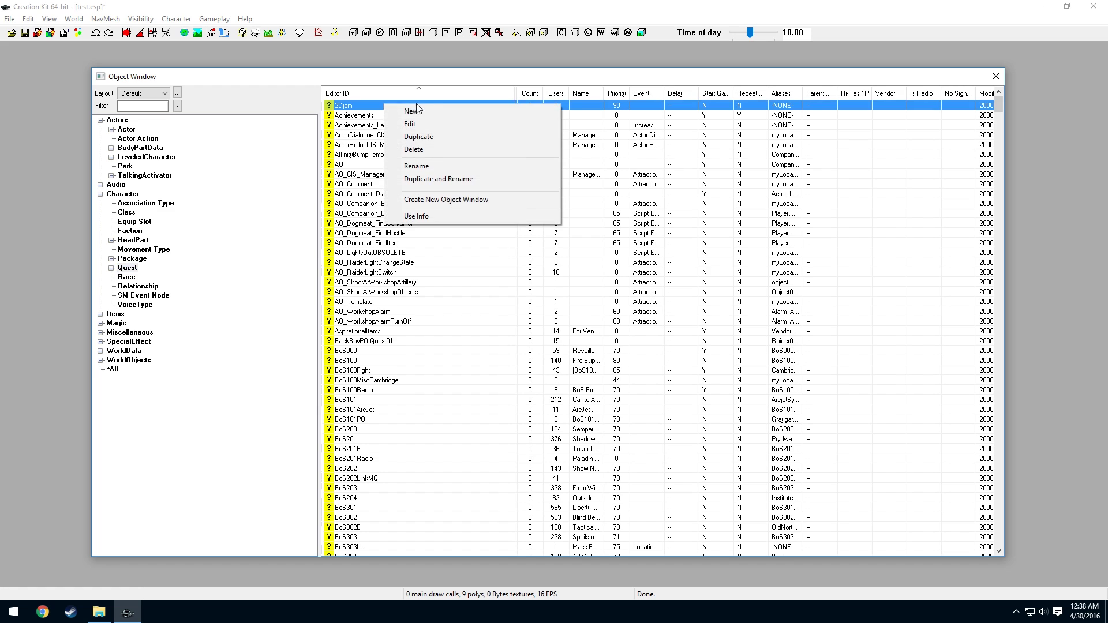
click(434, 112)
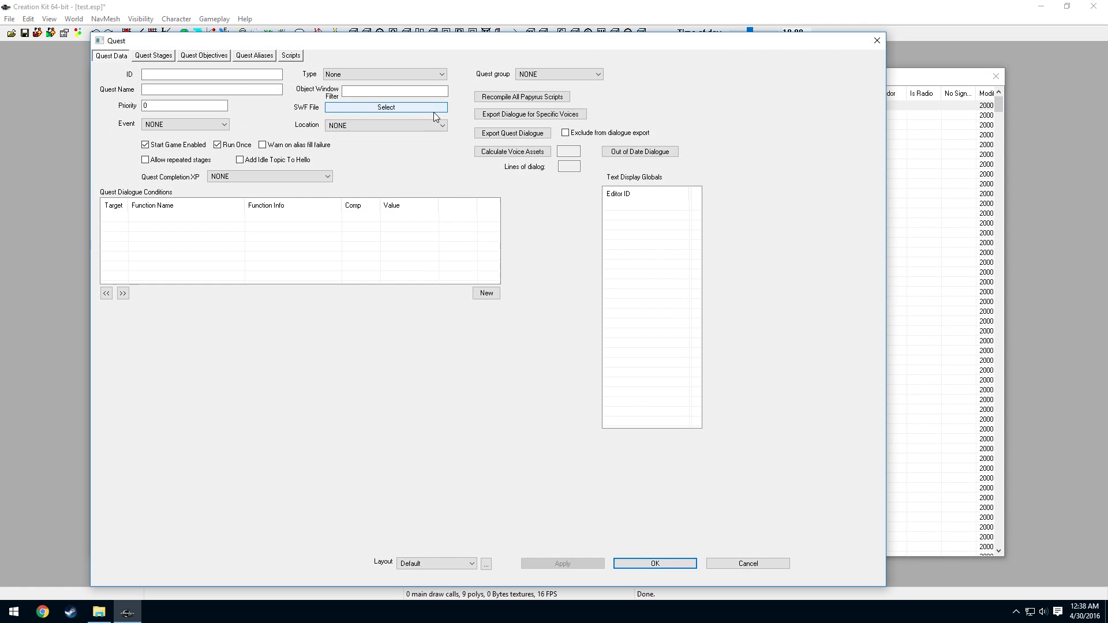
drag(361, 41, 367, 65)
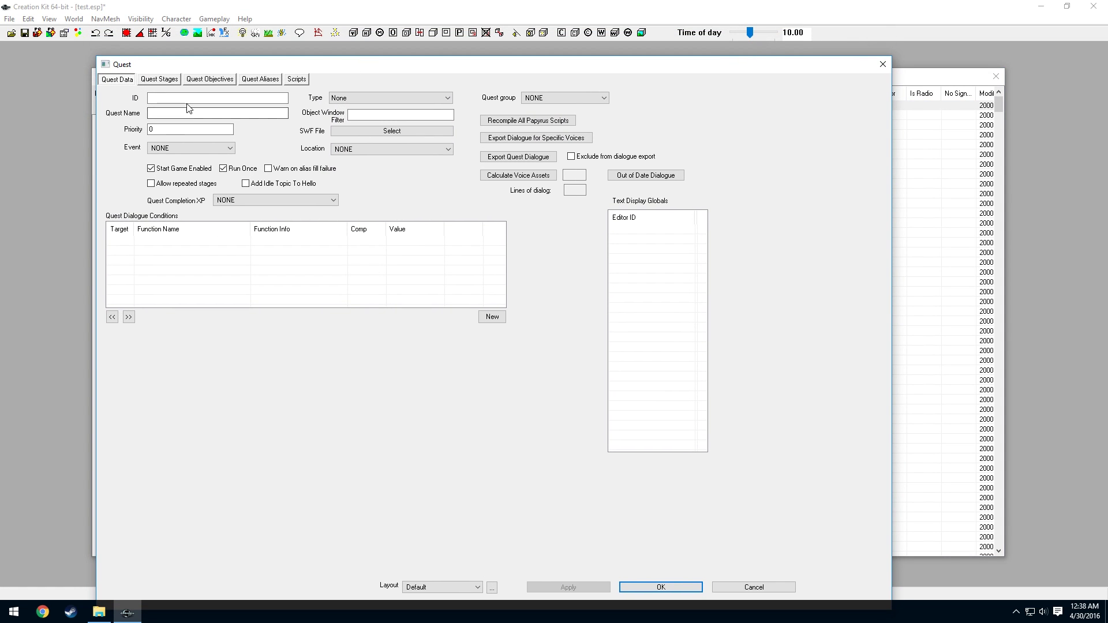
click(190, 99)
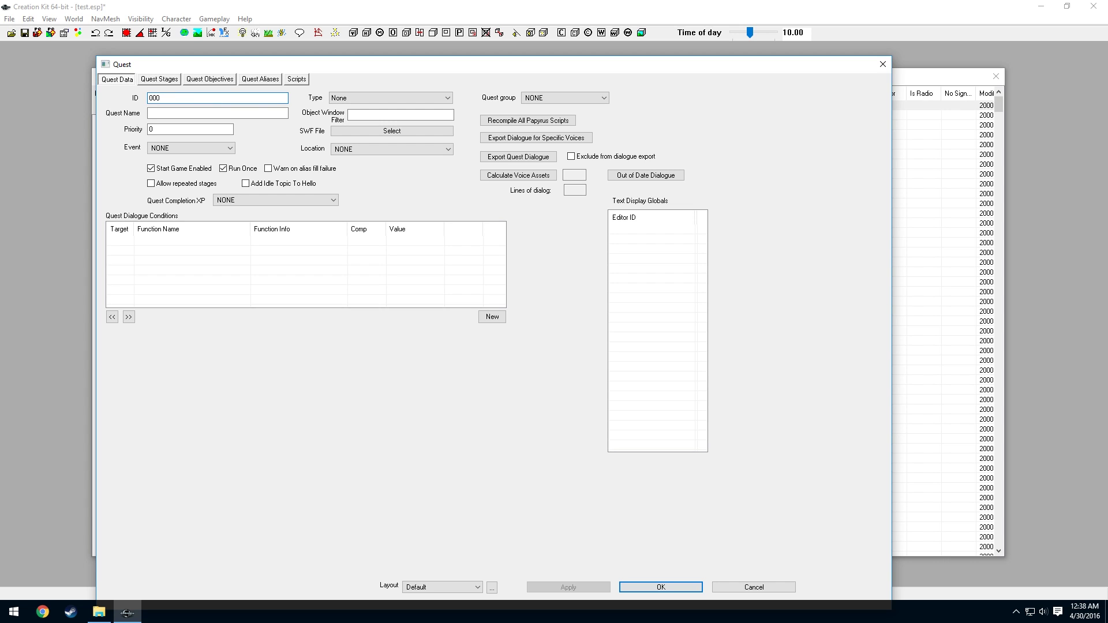
text(000TestQuest)
click(173, 129)
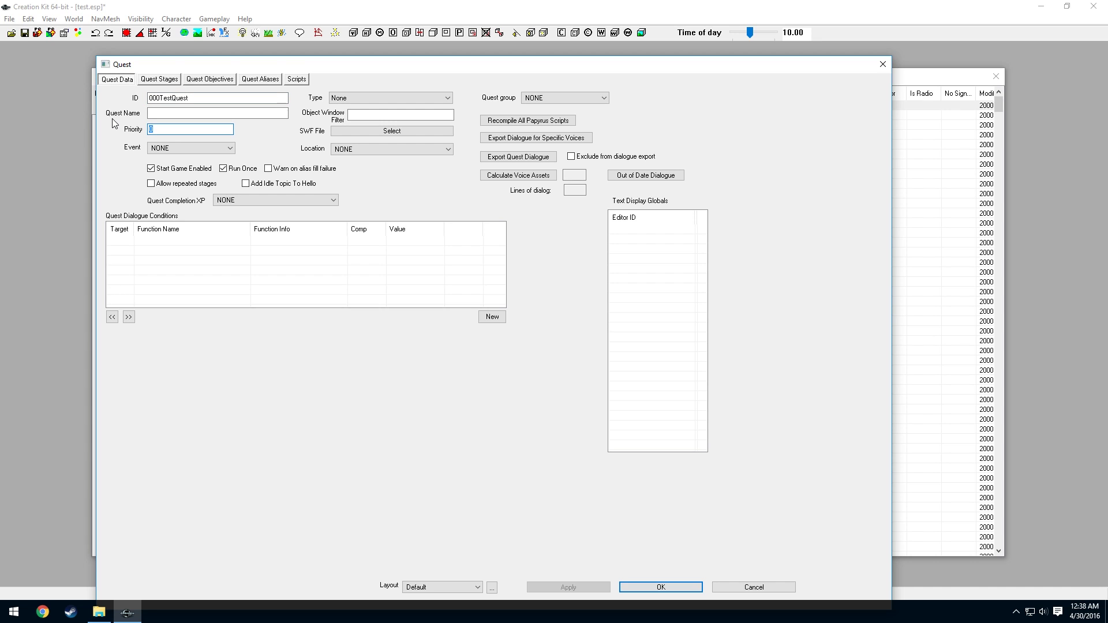
text(2)
drag(221, 66, 209, 45)
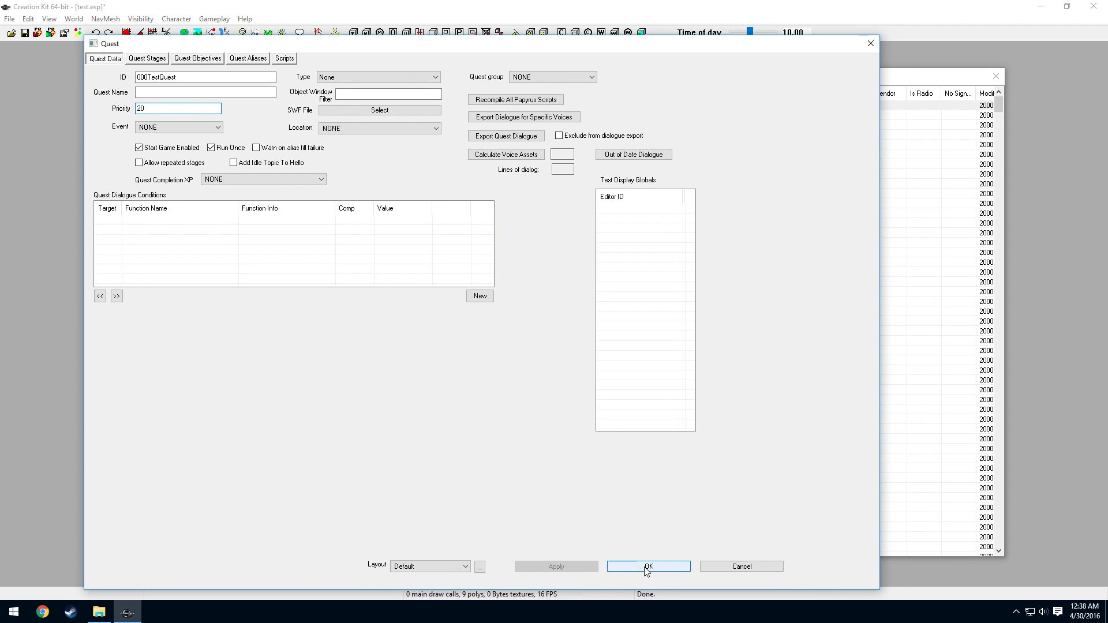
click(648, 568)
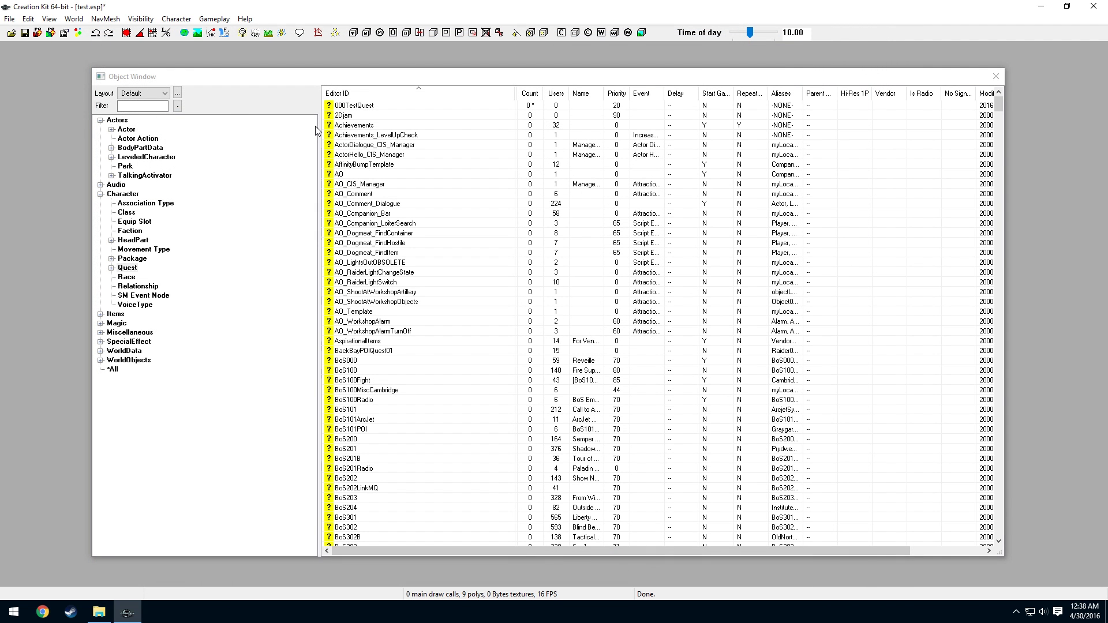
Reopen 000TestQuest and switch to its empty Quest Aliases page.
double_click(381, 110)
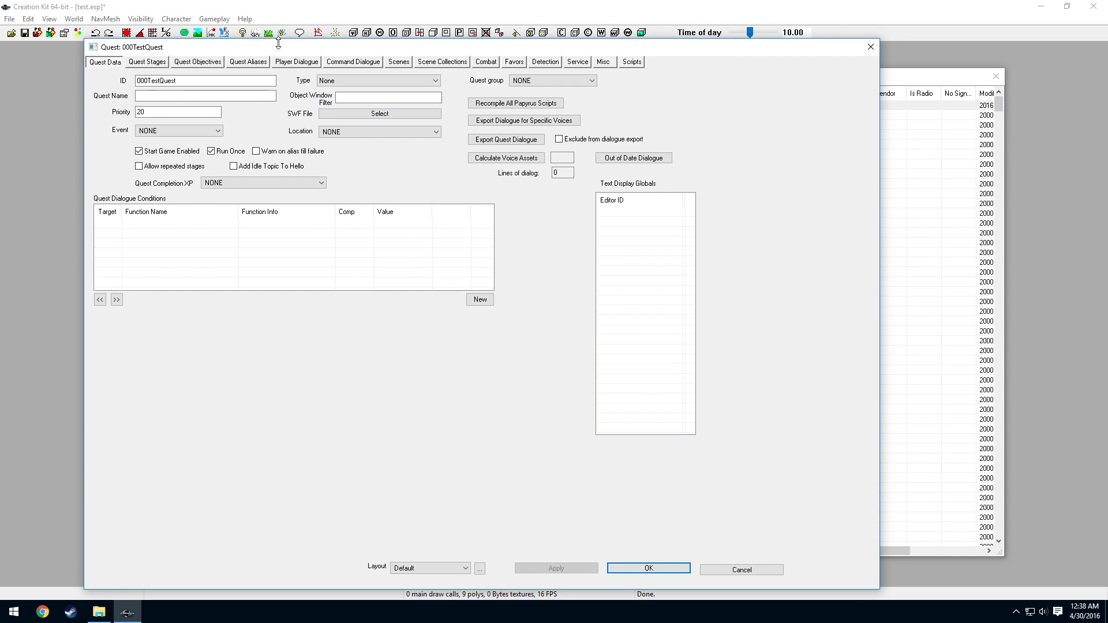
drag(277, 44, 275, 22)
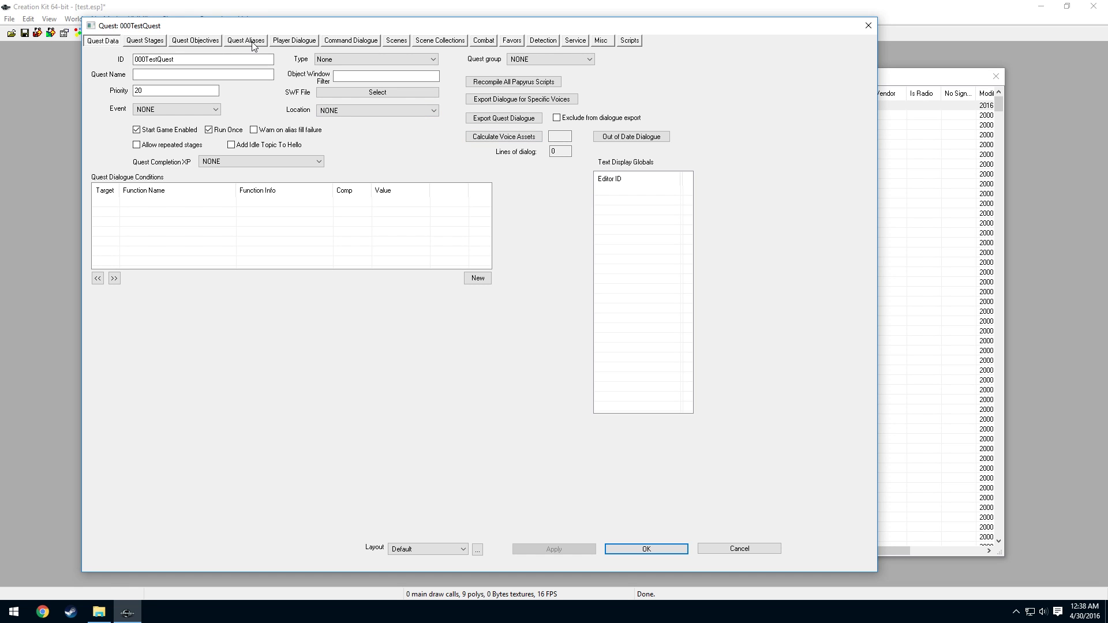
click(253, 44)
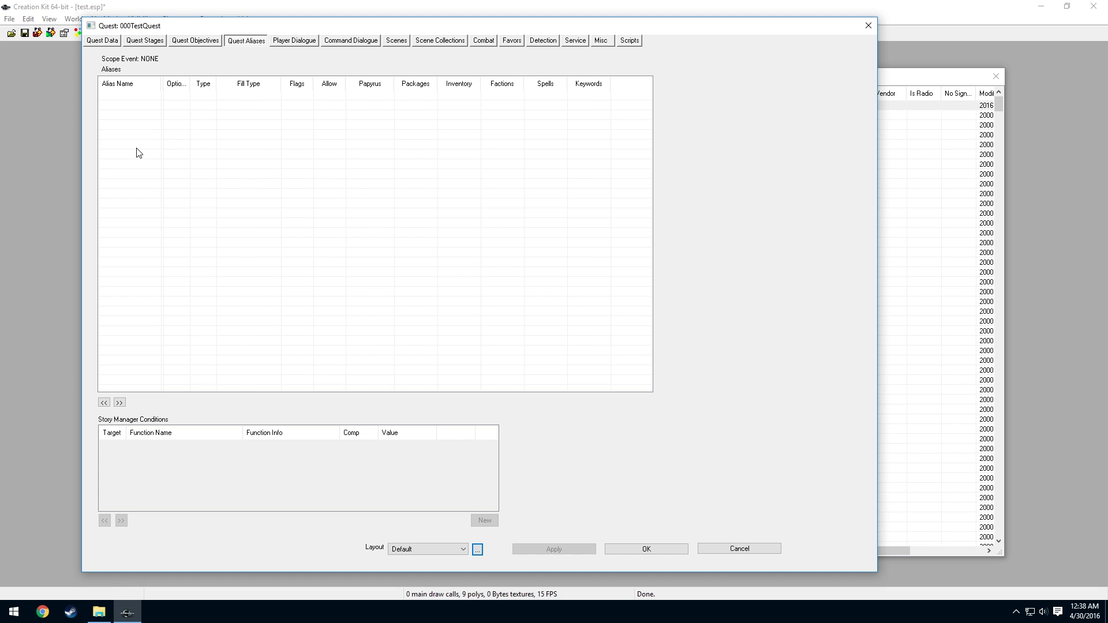
Add reference alias 000TestAlias with Unique Actor set to 000TestActor, and save it.
right_click(138, 150)
click(182, 157)
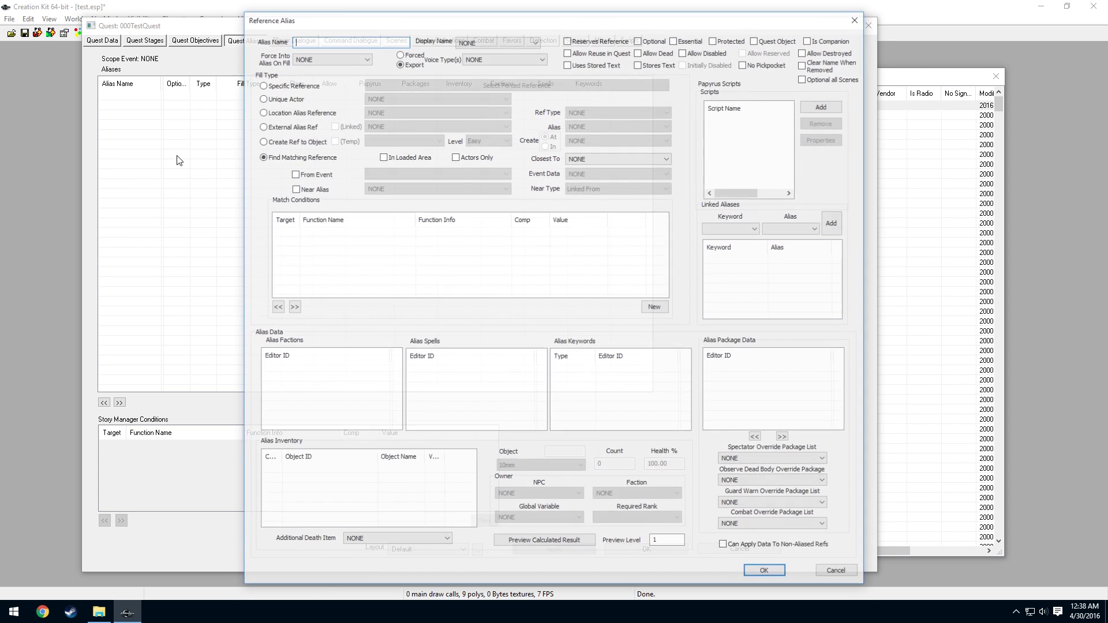
drag(365, 18, 299, 50)
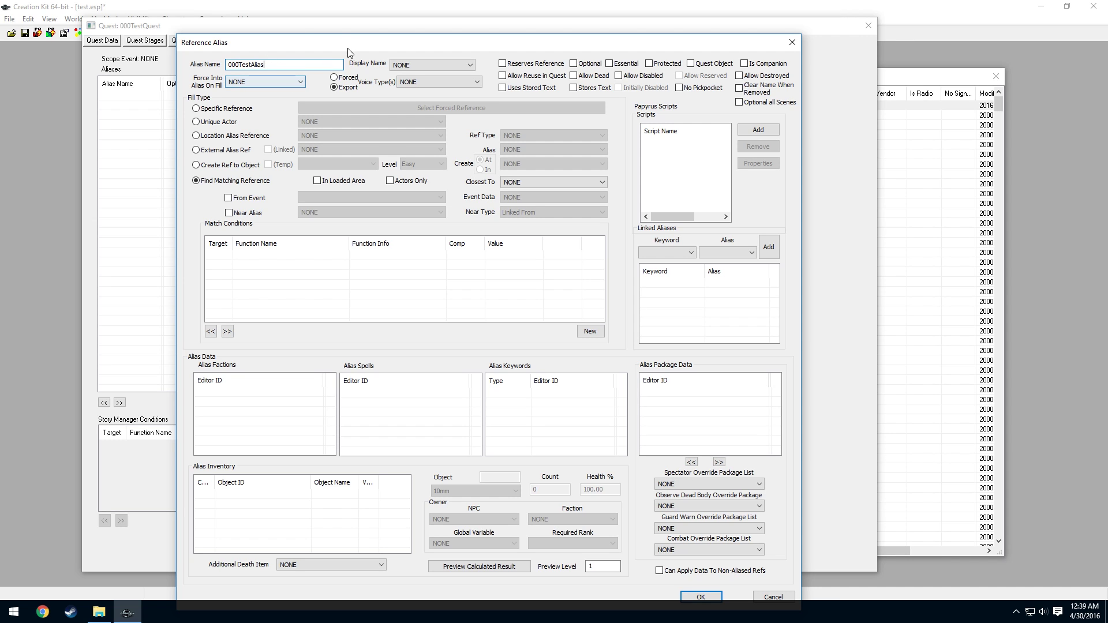
drag(350, 49, 324, 38)
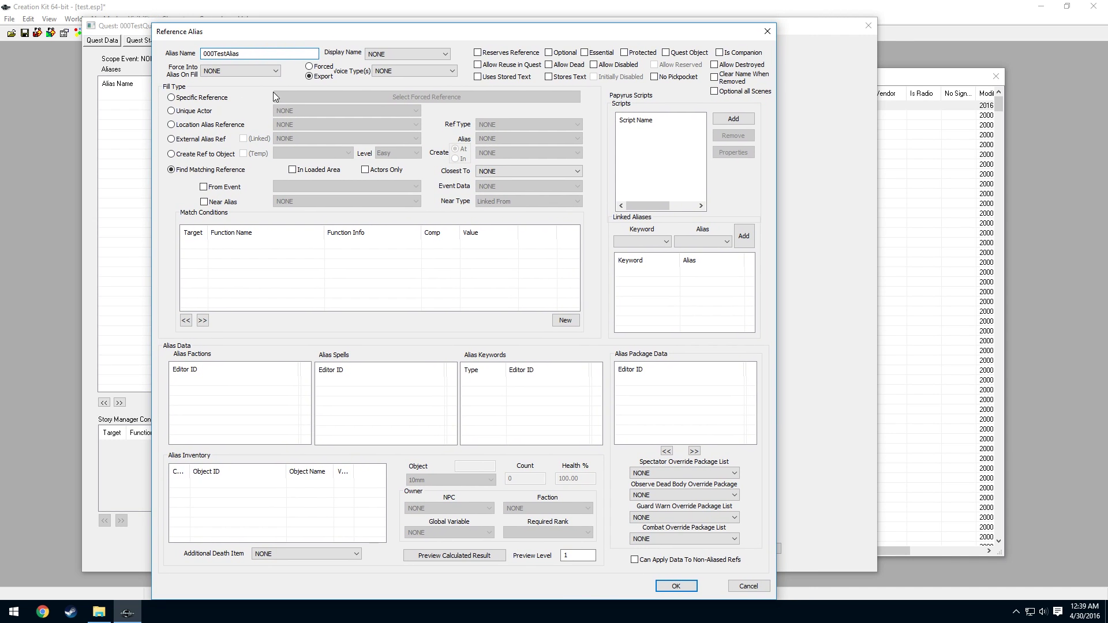
click(171, 111)
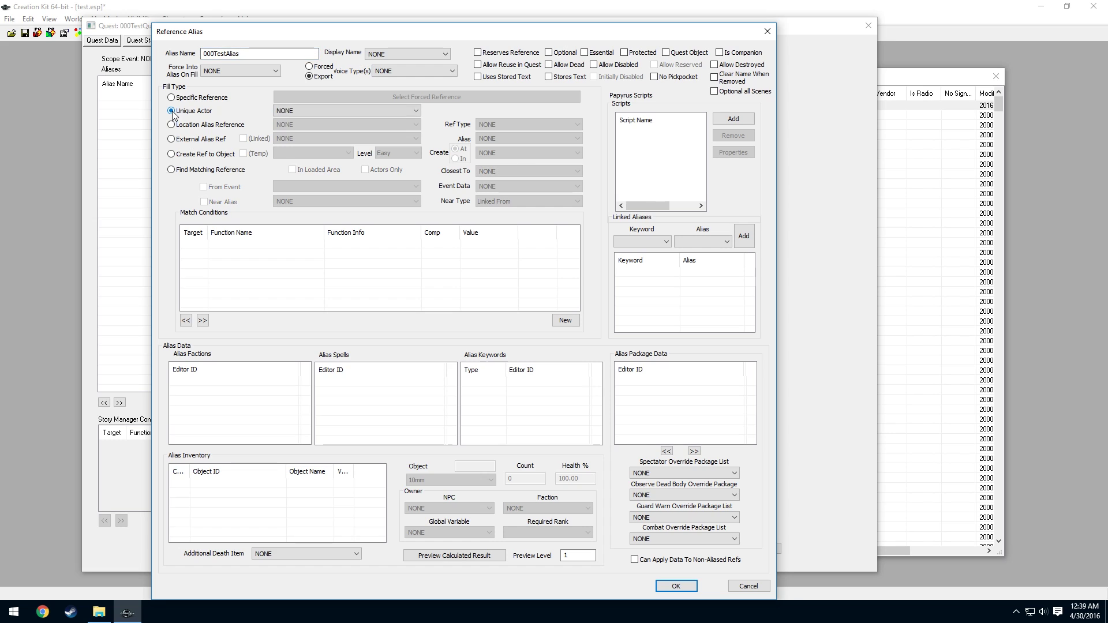
click(302, 112)
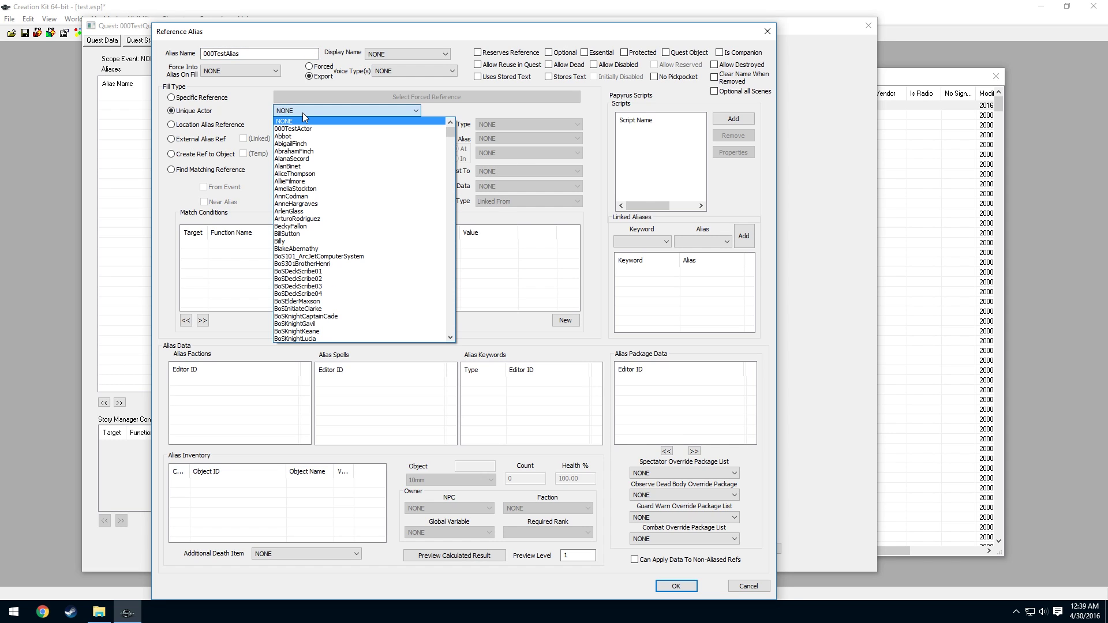
click(293, 129)
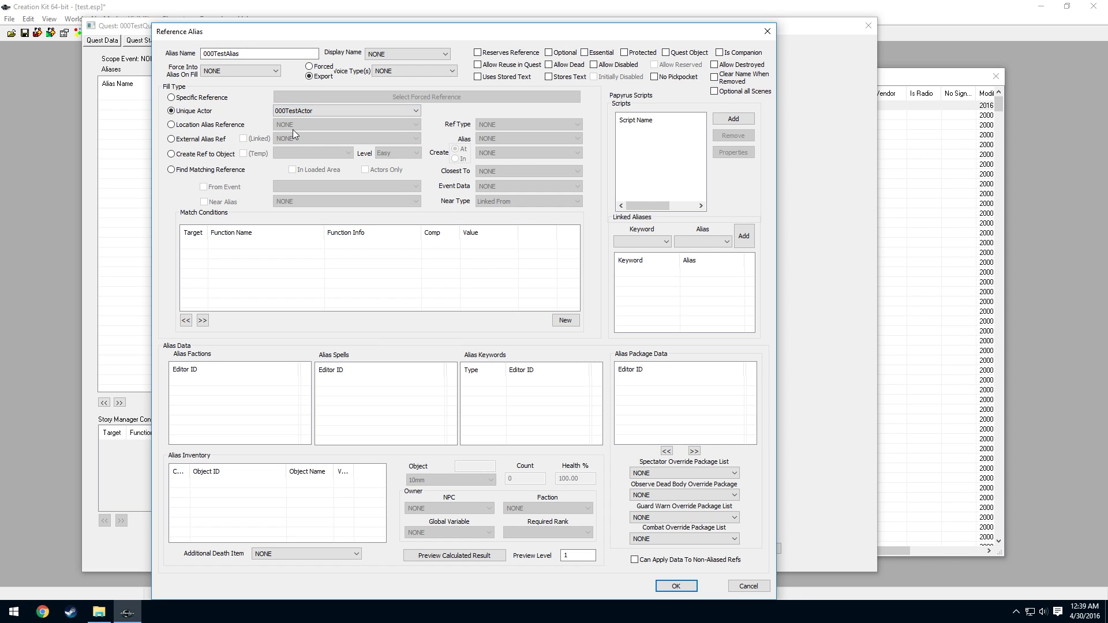
click(675, 587)
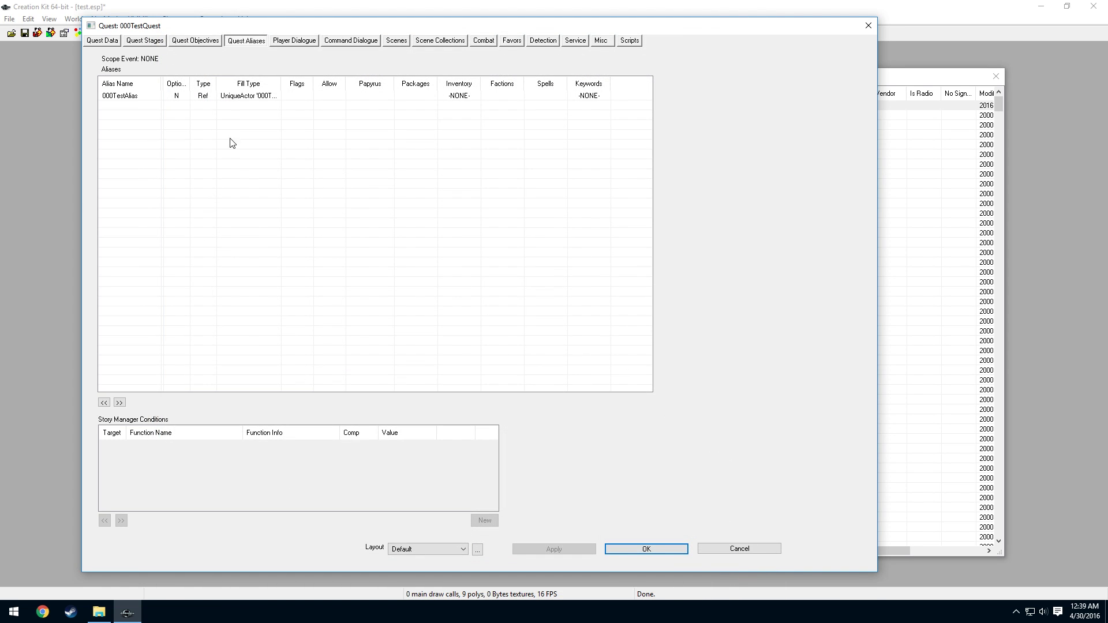
On the Scenes page, create scene 000TestScene and select it.
click(398, 44)
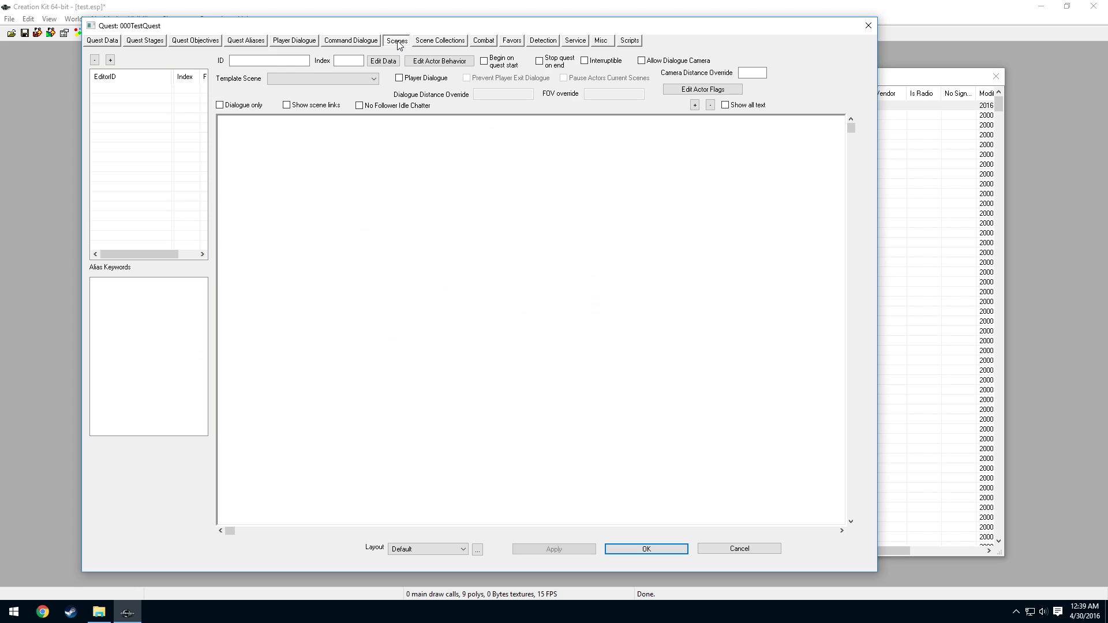
right_click(123, 130)
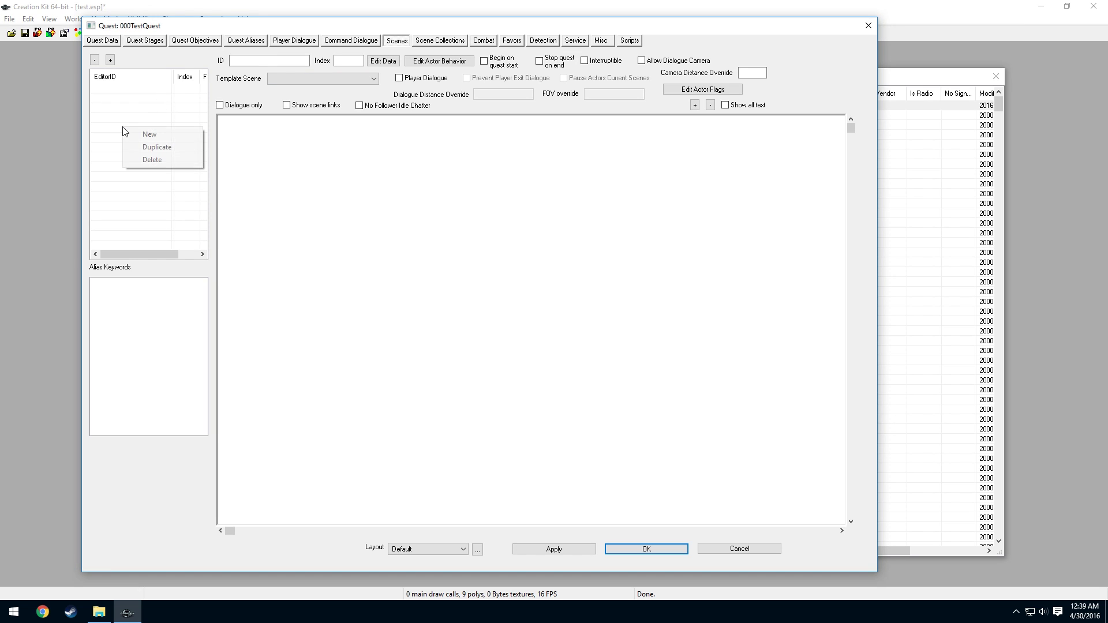
click(158, 134)
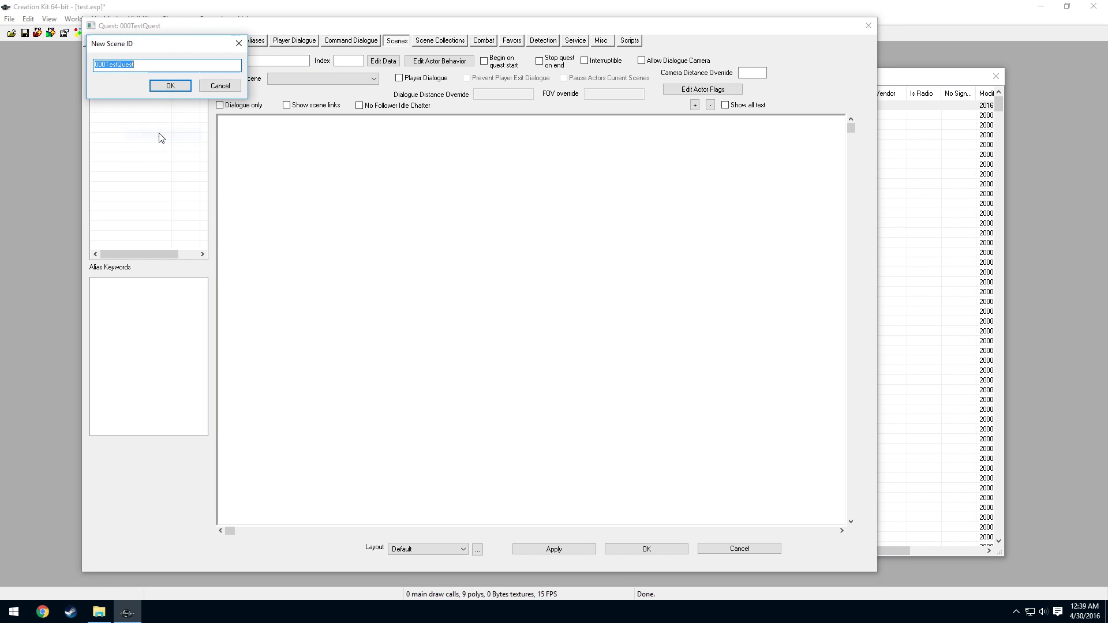
drag(168, 45, 127, 138)
click(158, 133)
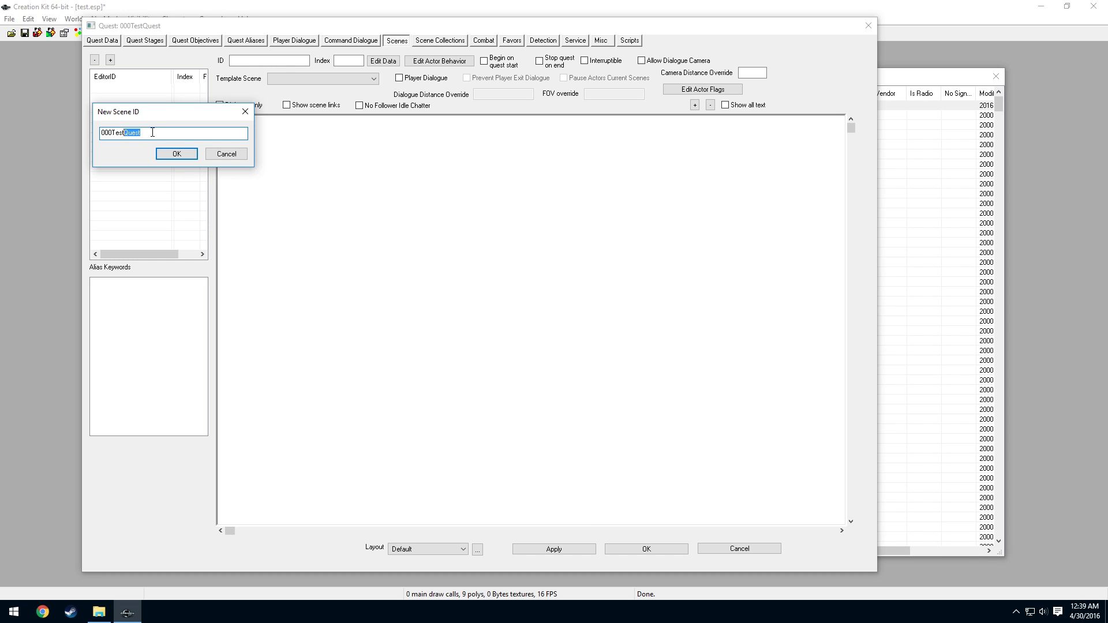
text(Scene)
click(176, 154)
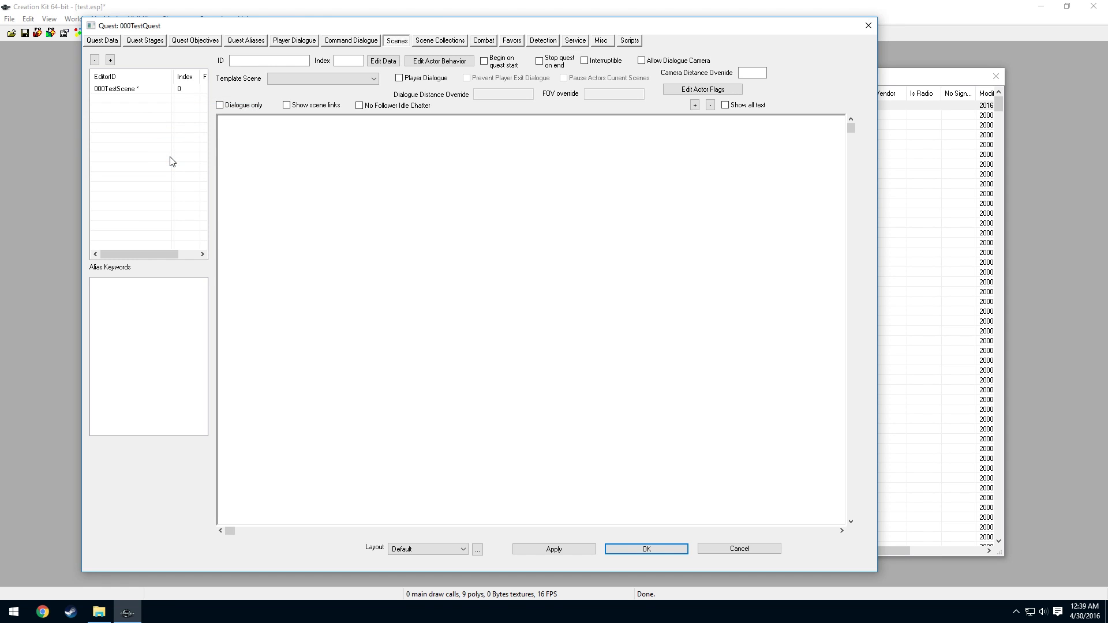
click(116, 91)
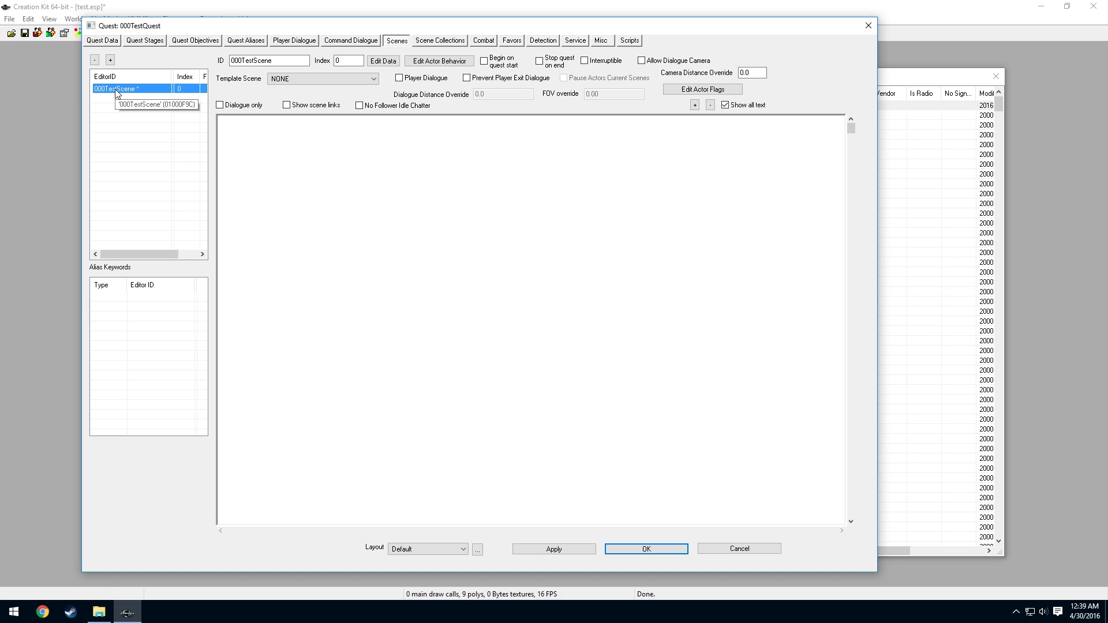
Tick Player Dialogue, then add 000TestAlias as a New Actor on the scene canvas.
click(401, 81)
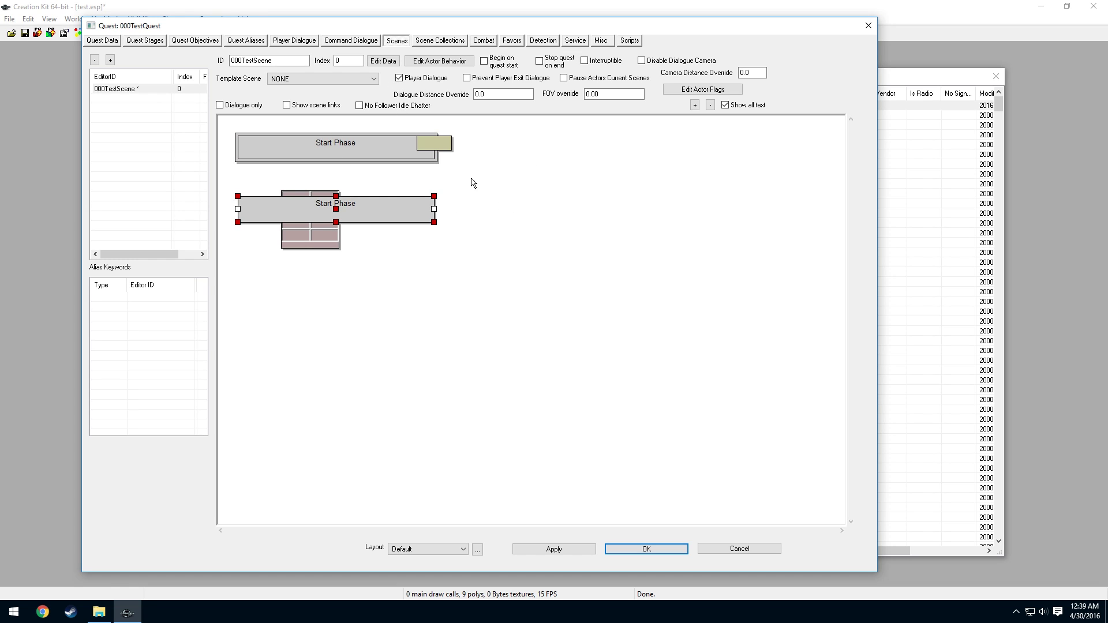
right_click(478, 217)
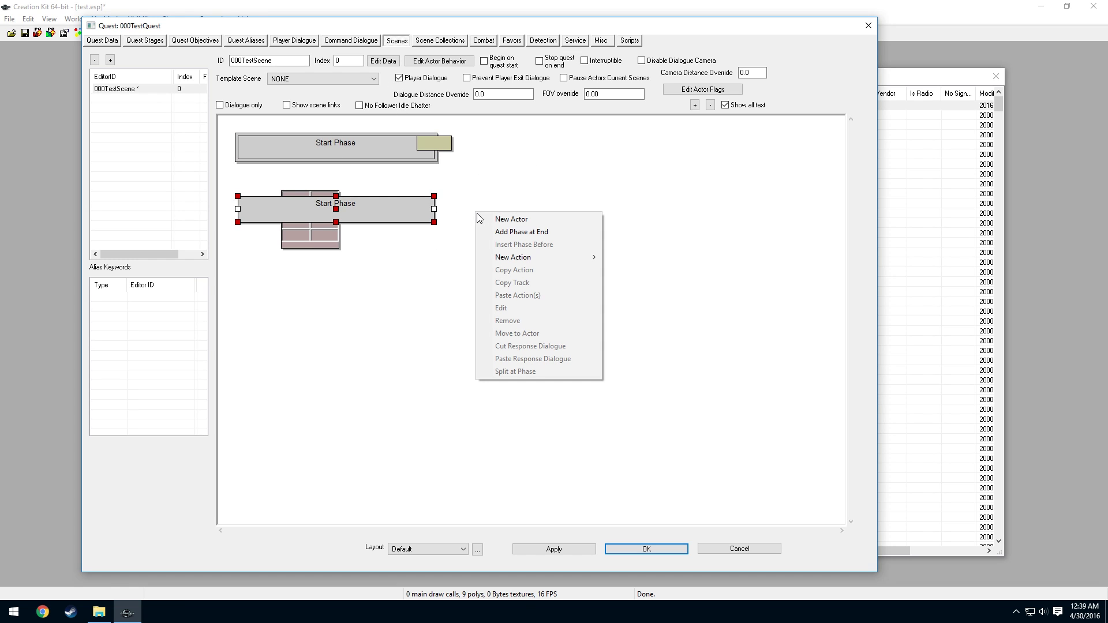
click(522, 221)
drag(147, 45, 225, 114)
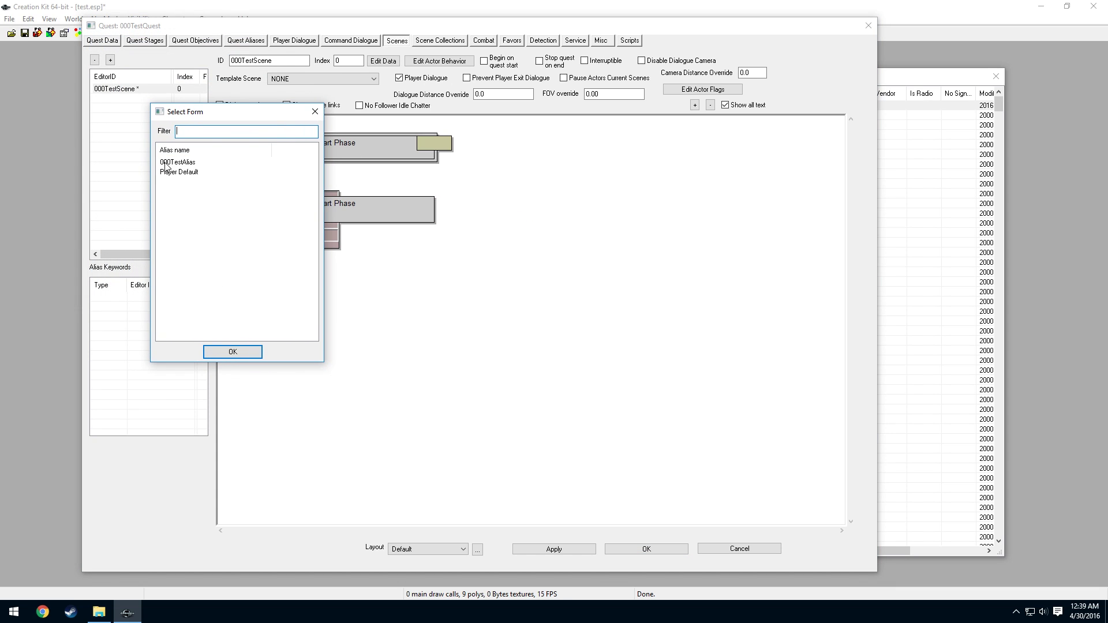
click(182, 162)
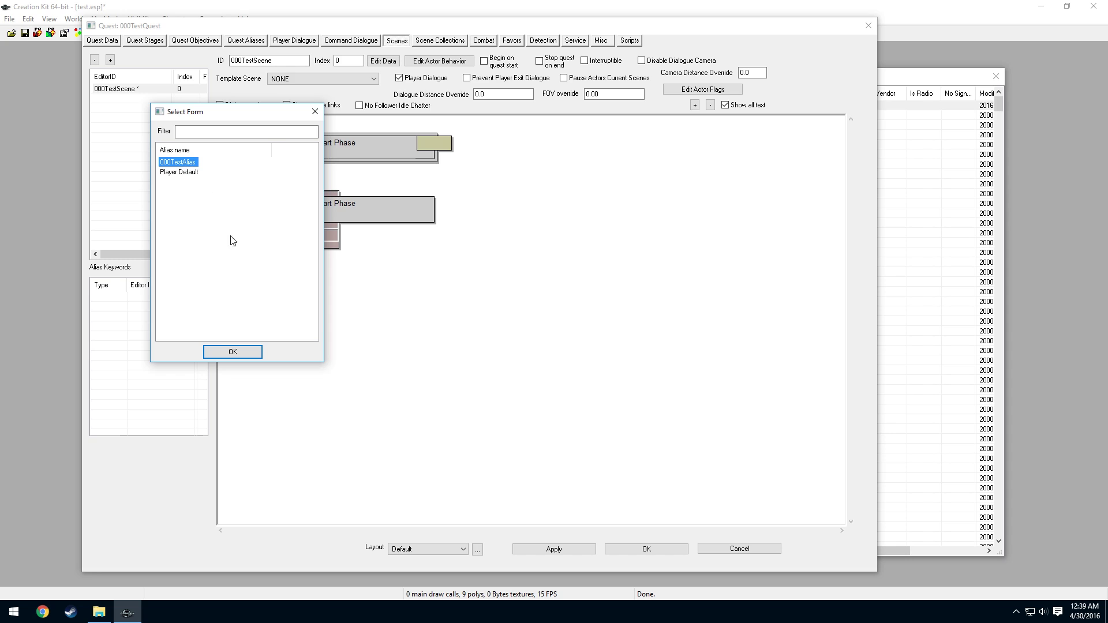
click(233, 351)
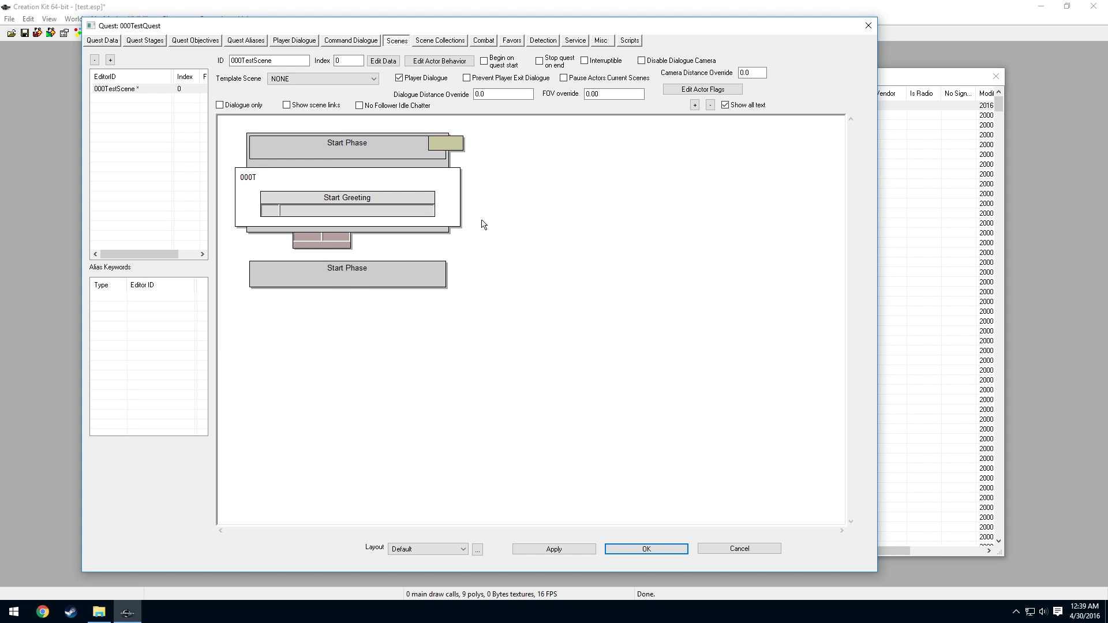